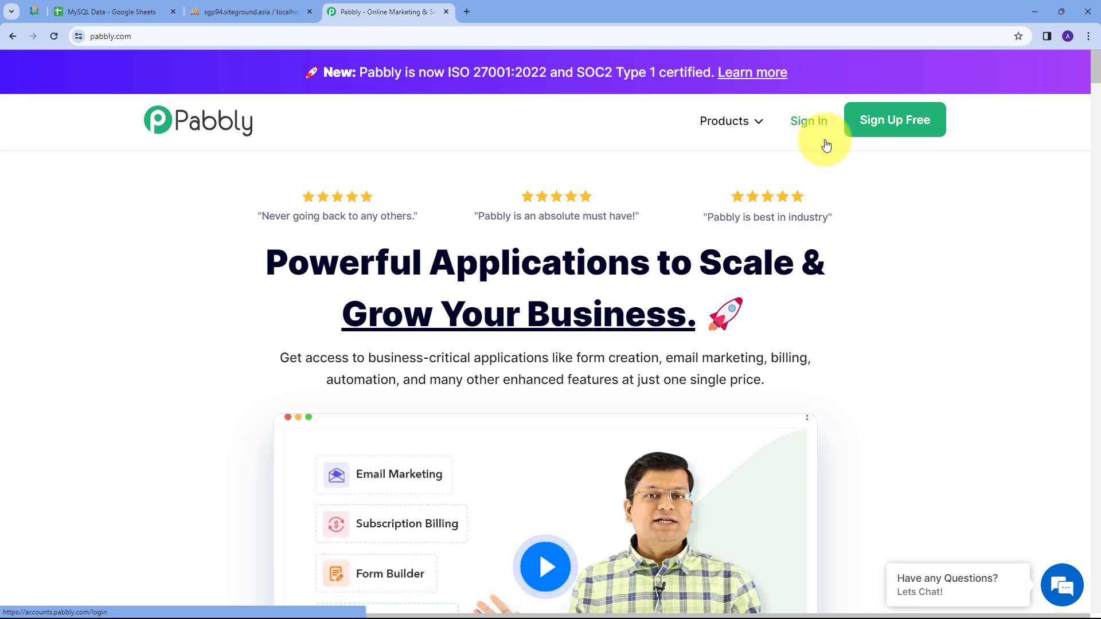
Sign in to Pabbly and open the Pabbly Connect dashboard in a new tab.
click(811, 123)
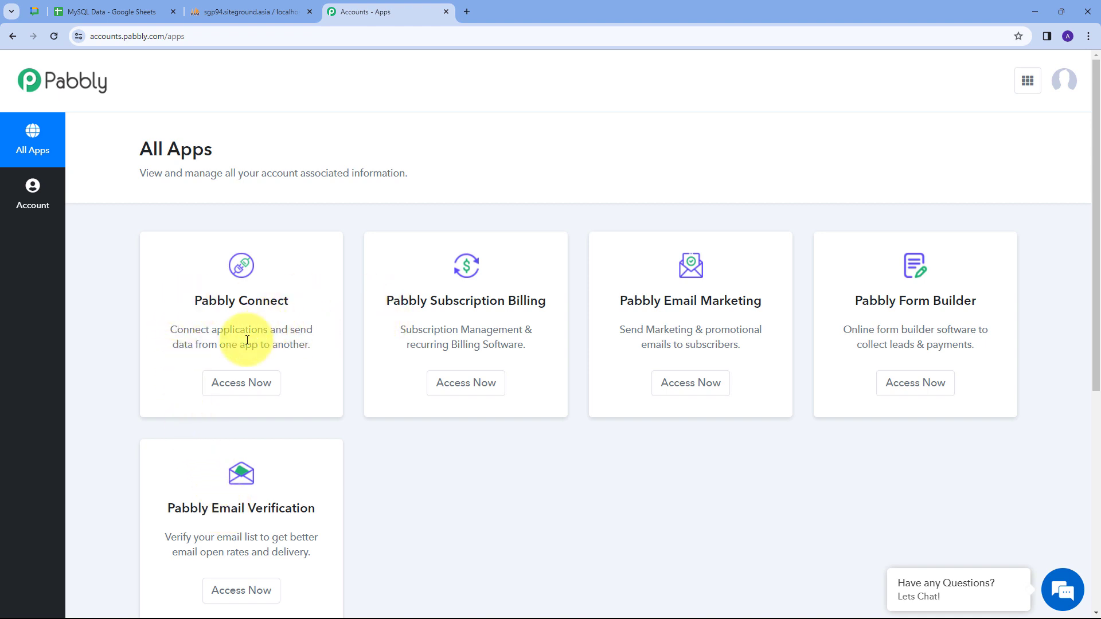
click(241, 383)
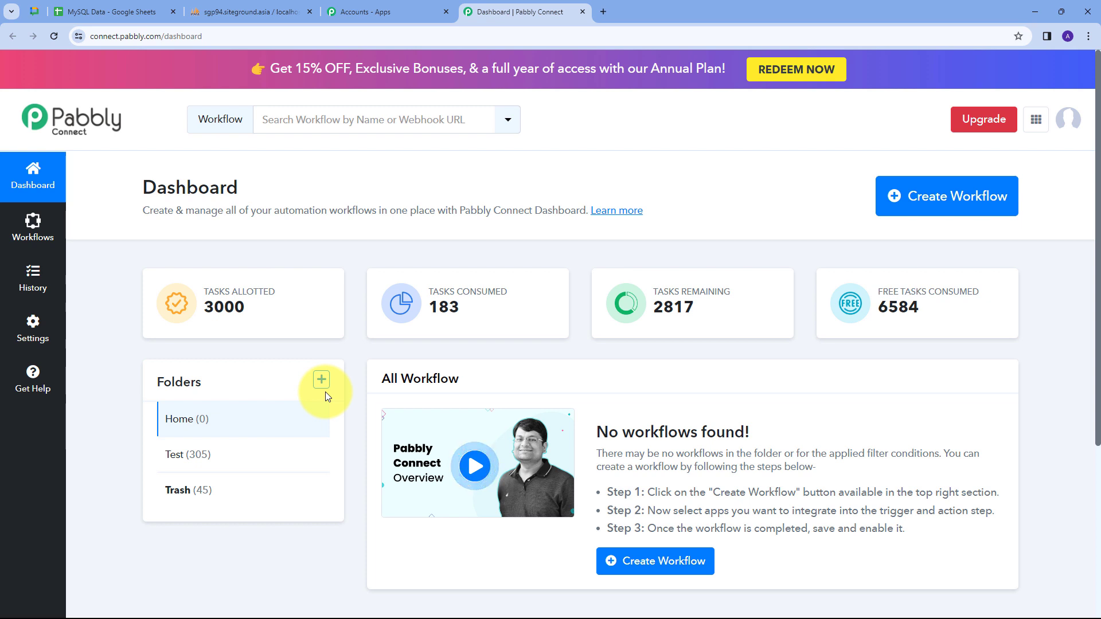
click(906, 210)
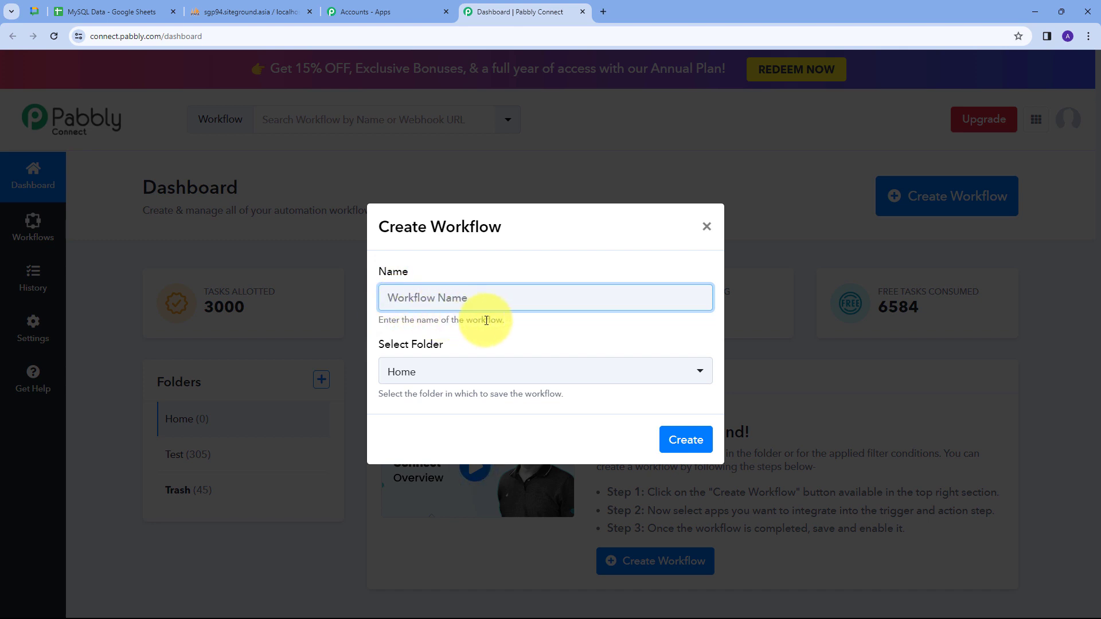
Name the new workflow 'Send Data from Google Sheets to MySQL Database', keep it in Home, and create it.
text(Send Data from Google Sheets to MySQL Database)
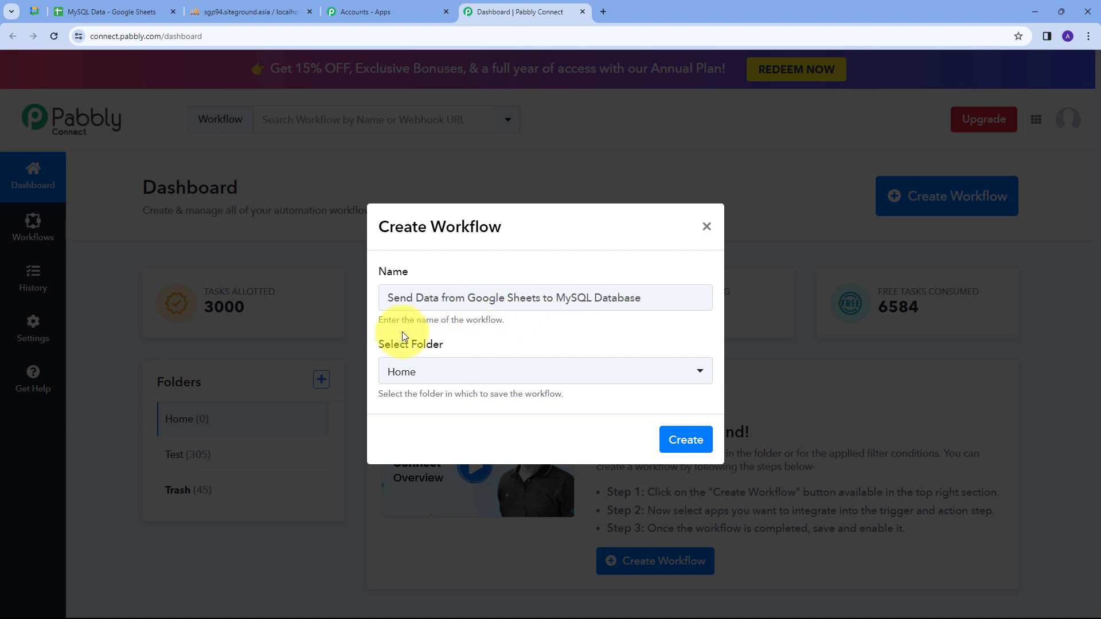
click(536, 370)
click(408, 439)
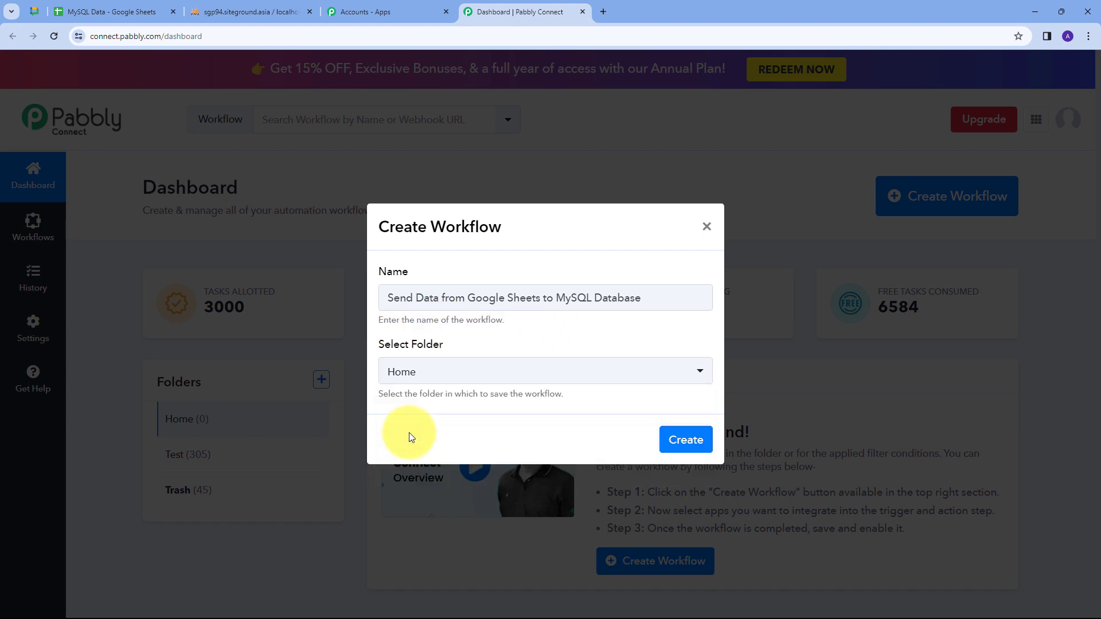
click(680, 441)
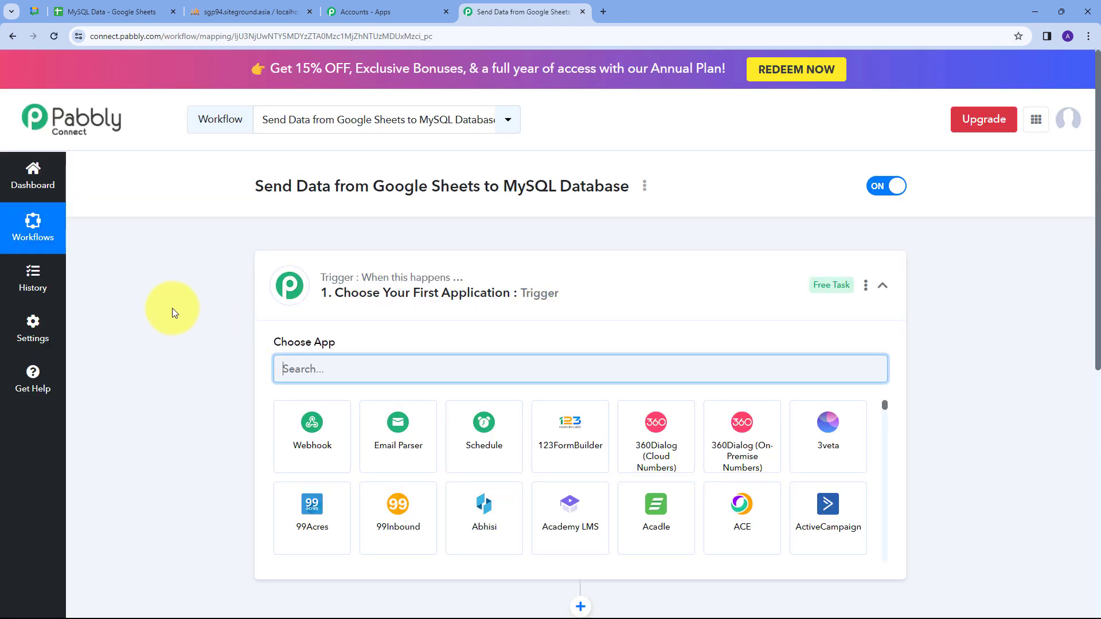
Set the workflow trigger to Google Sheets' New or Updated Spreadsheet Row event.
scroll(172, 307, down, 2)
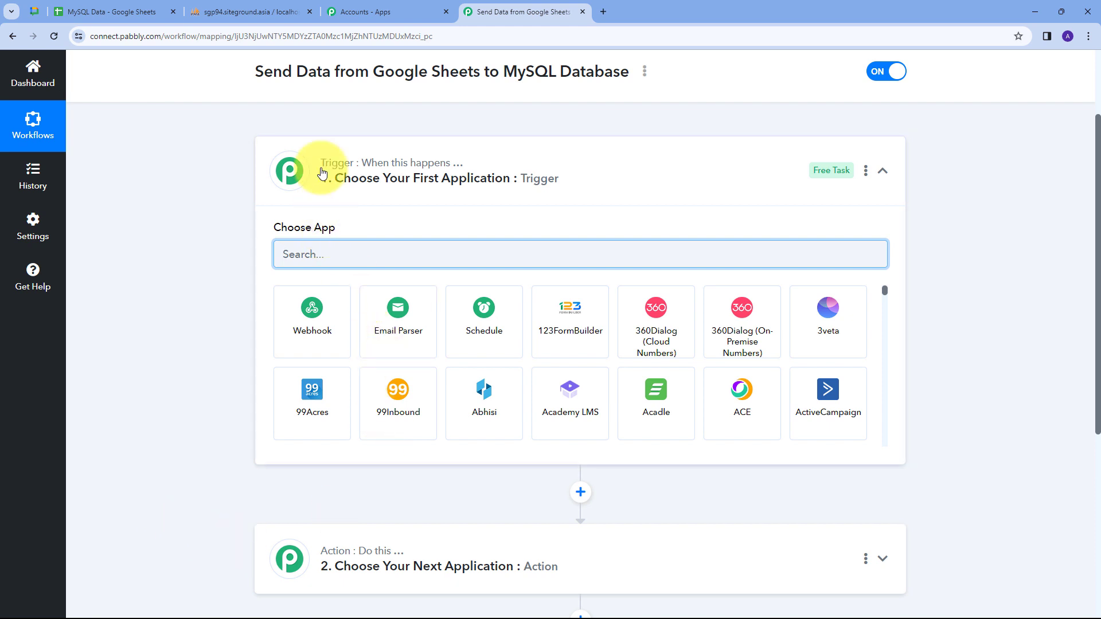
mouse_move(302, 557)
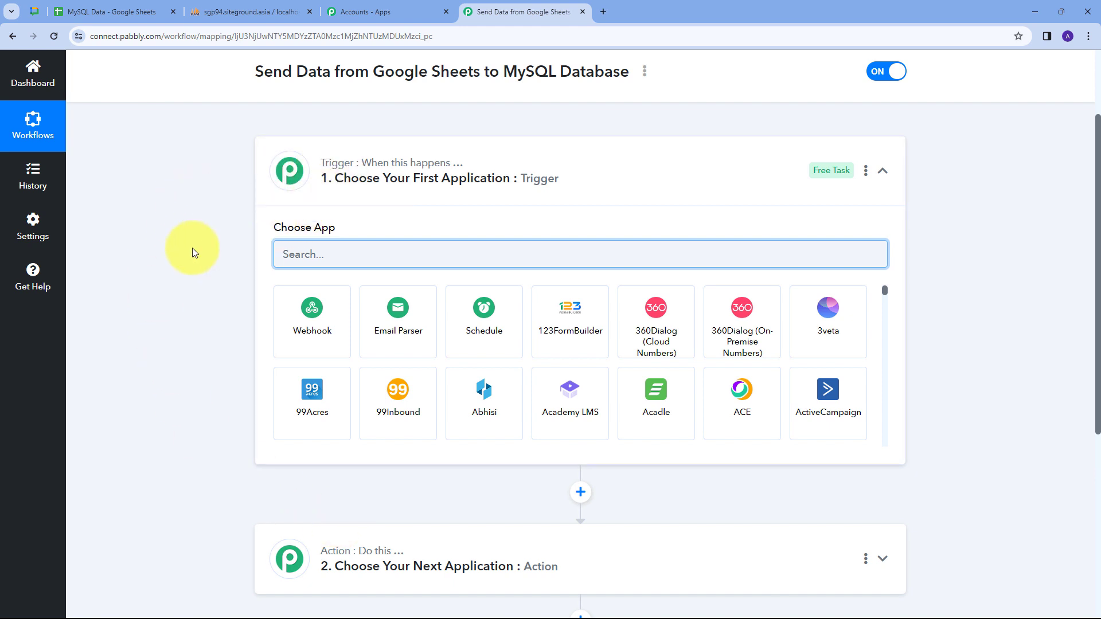
text(goog)
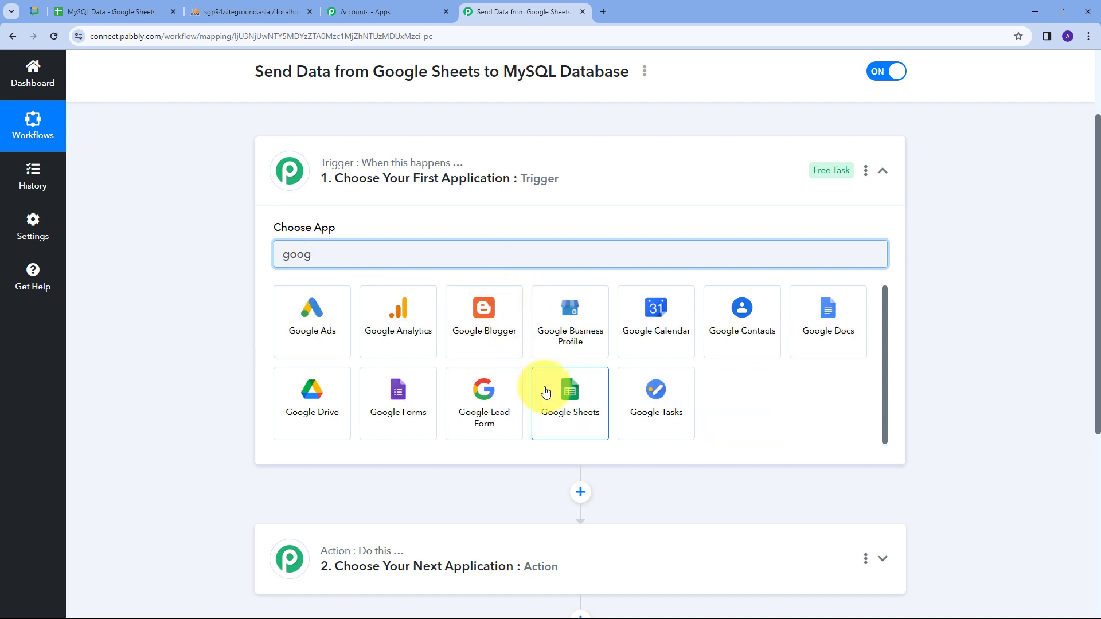
click(547, 388)
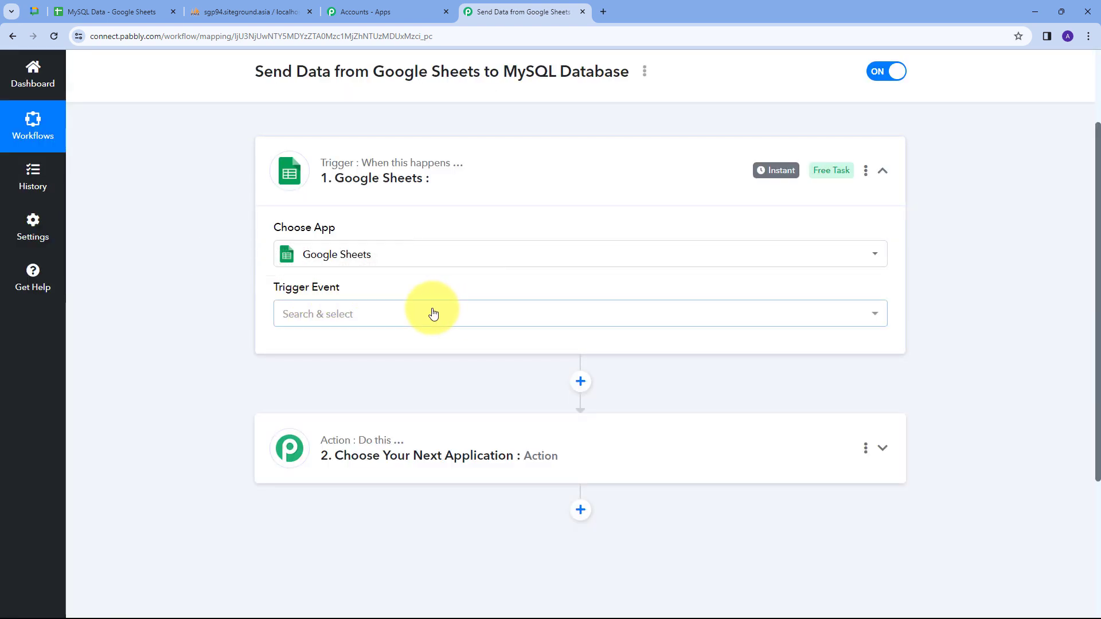
click(394, 313)
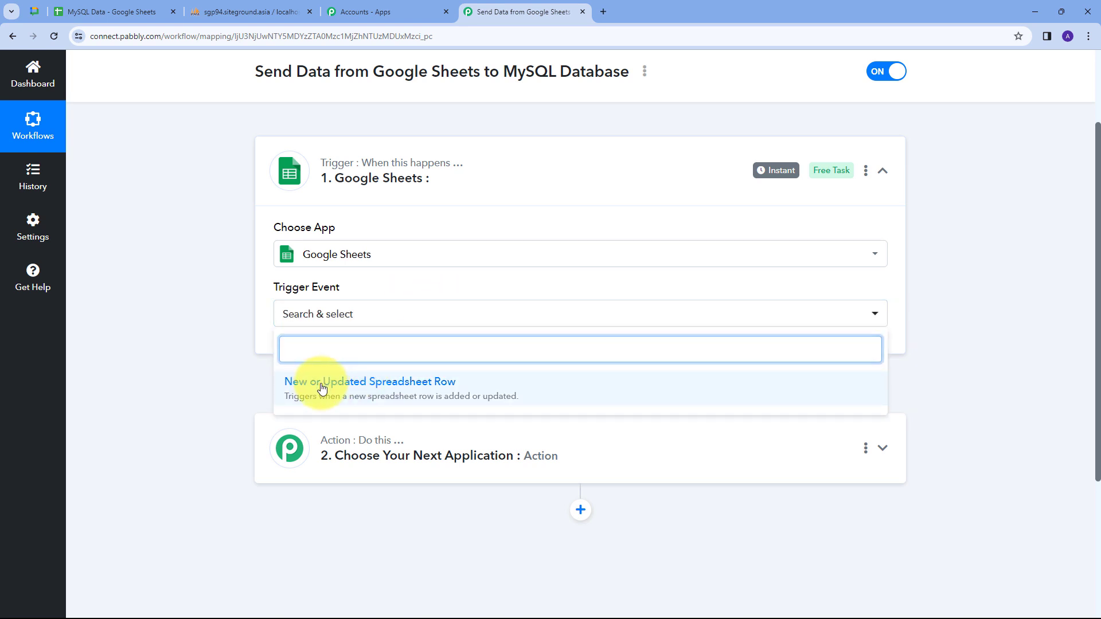
click(322, 388)
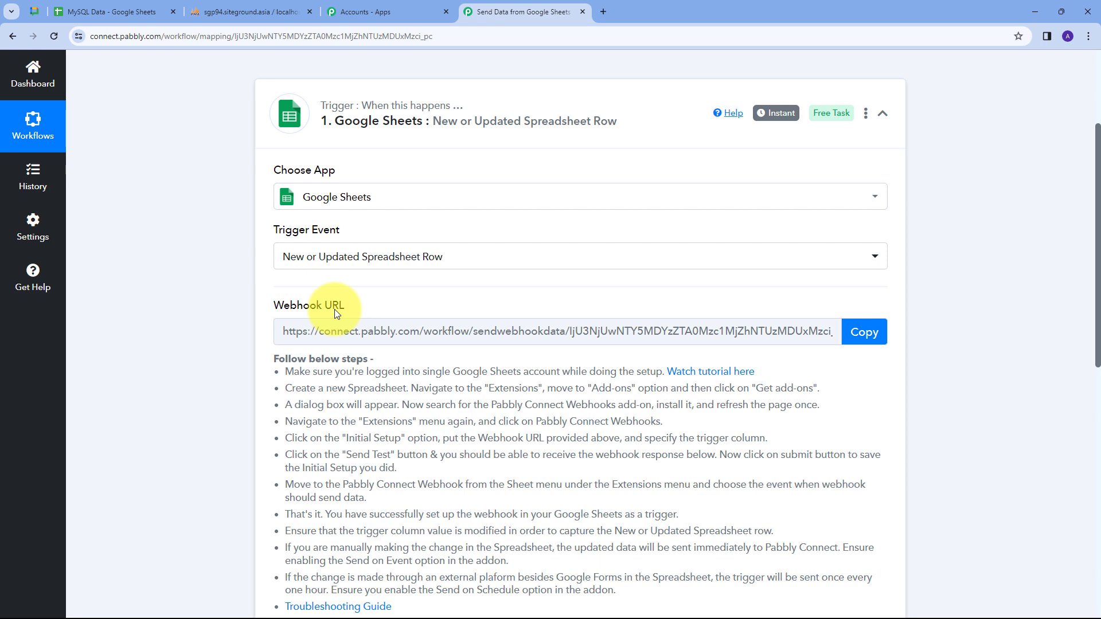
Copy the trigger's webhook URL and switch to the MySQL Data spreadsheet.
scroll(335, 309, down, 1)
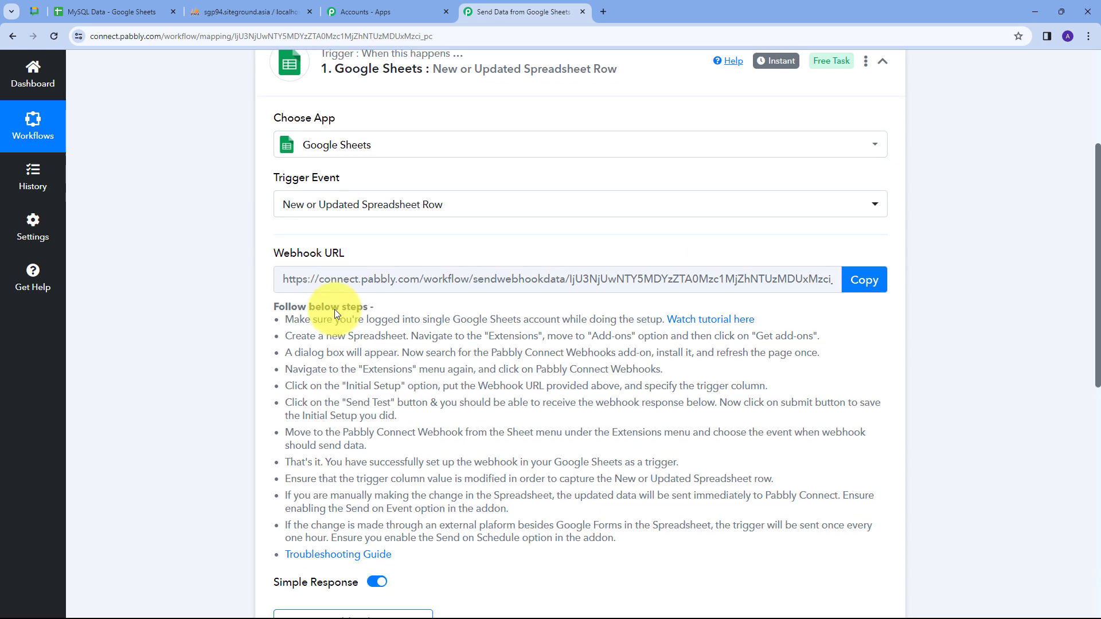
drag(273, 312, 668, 542)
click(837, 369)
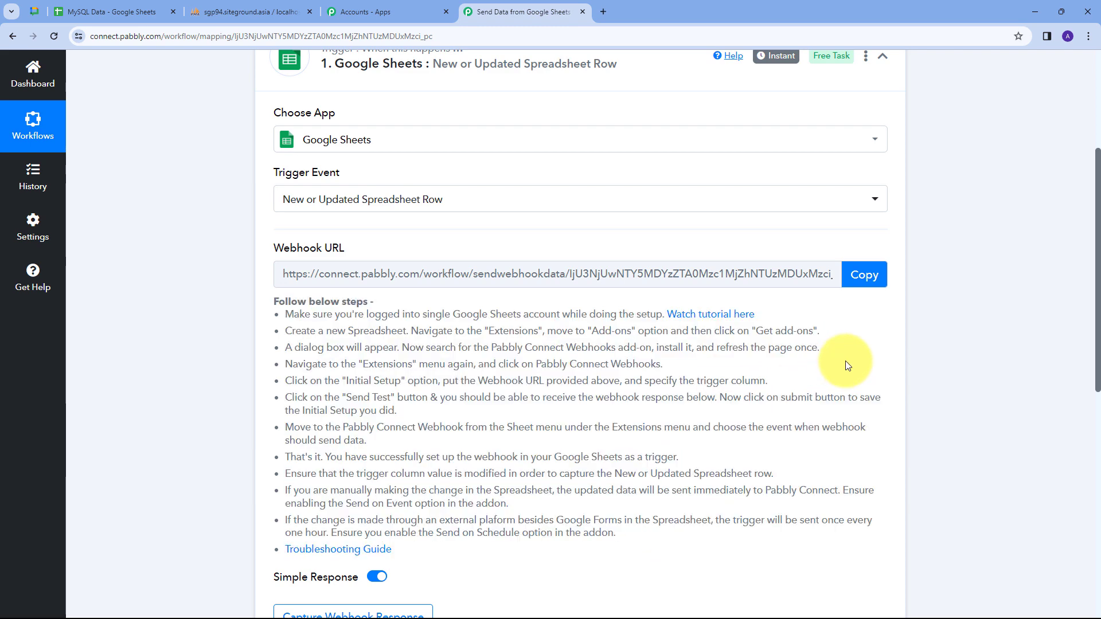
click(864, 275)
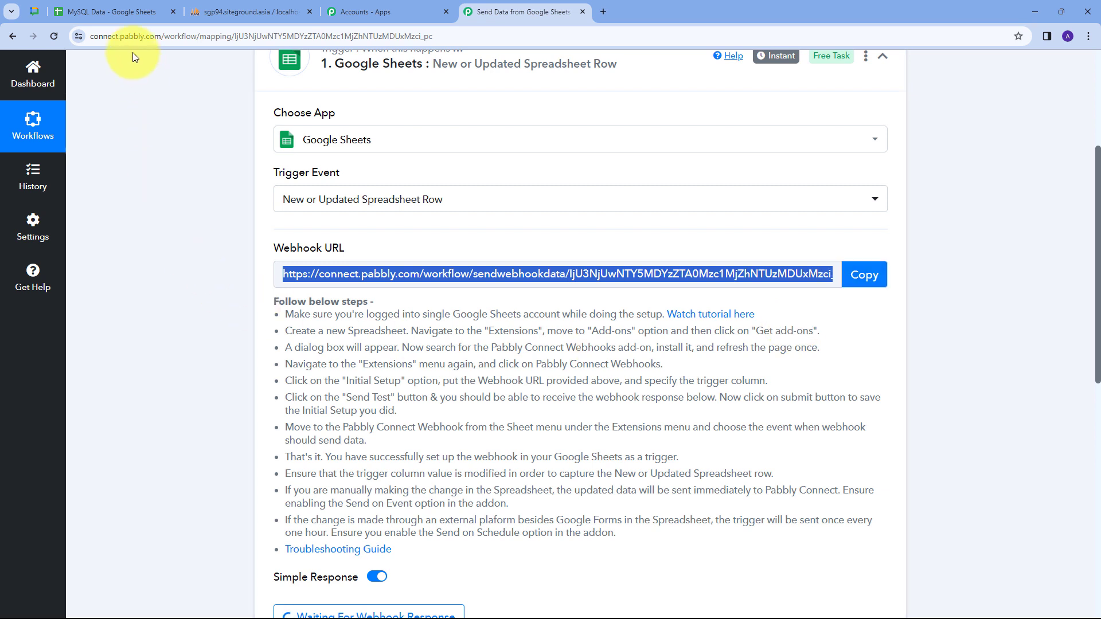
click(106, 11)
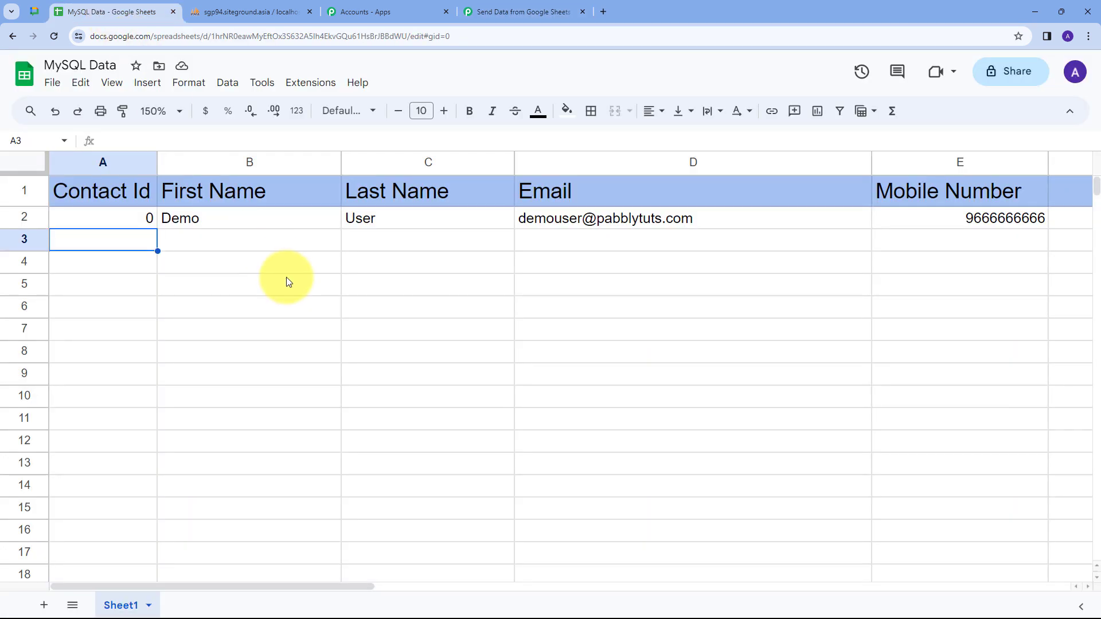
click(312, 90)
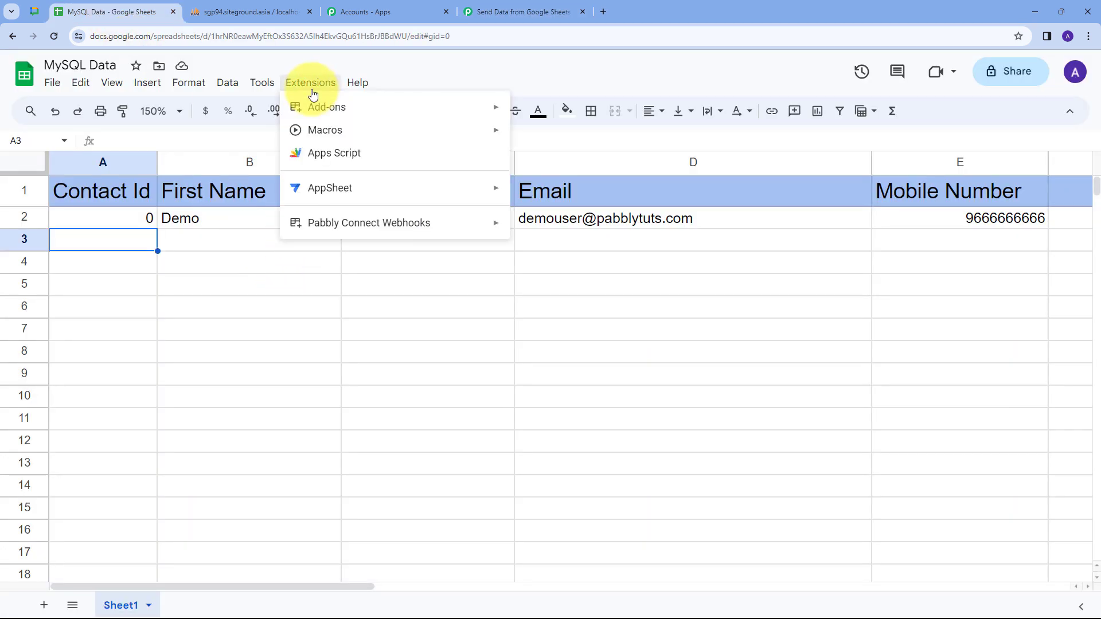
mouse_move(295, 104)
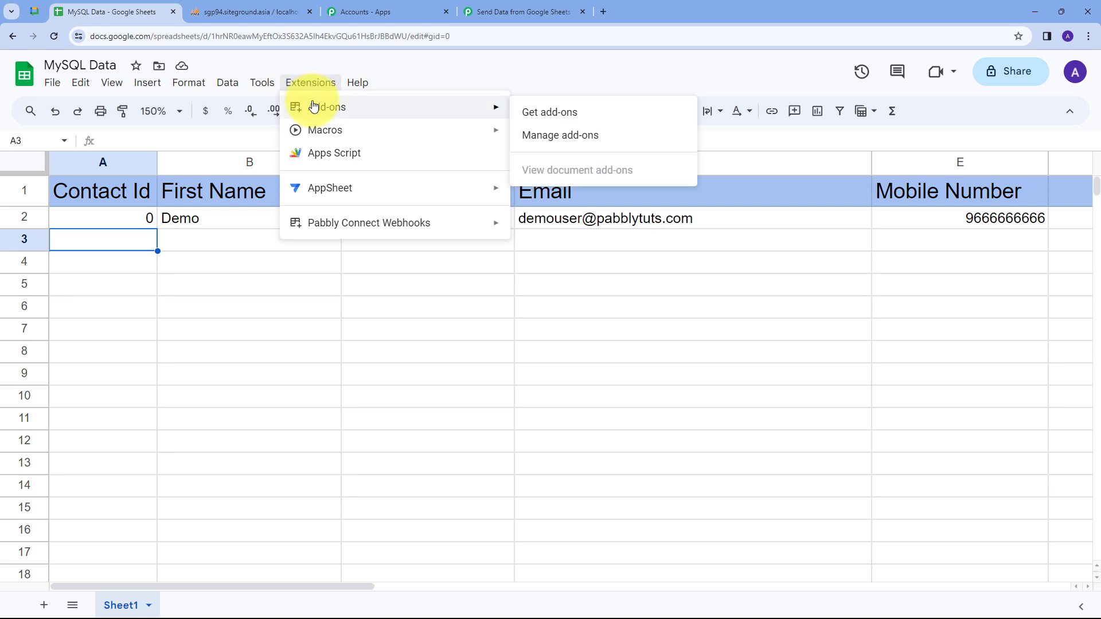
click(537, 118)
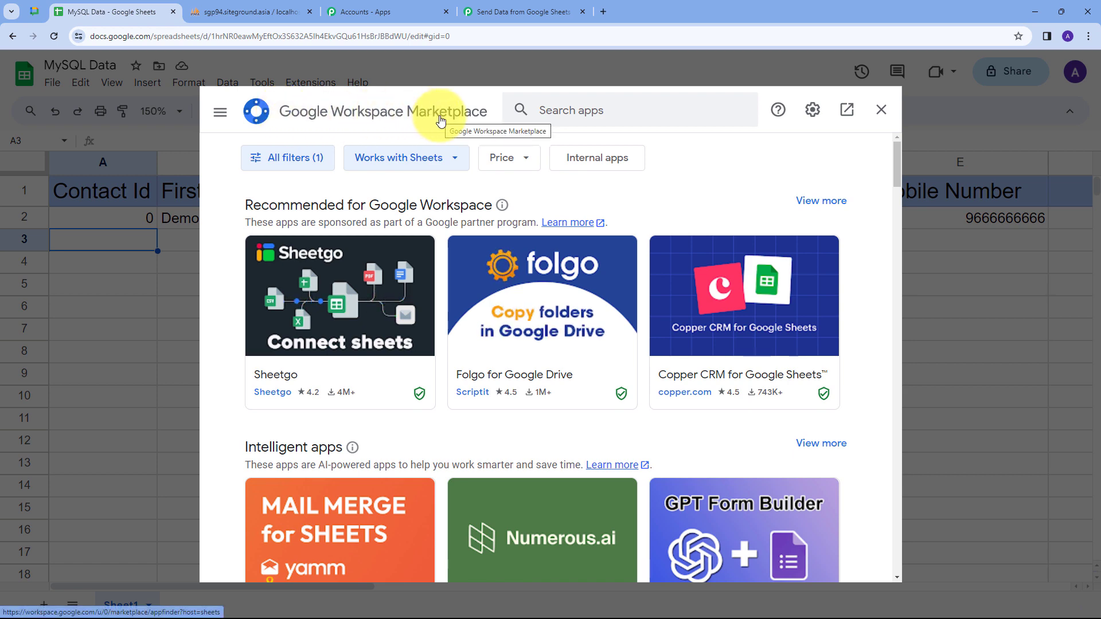
click(572, 110)
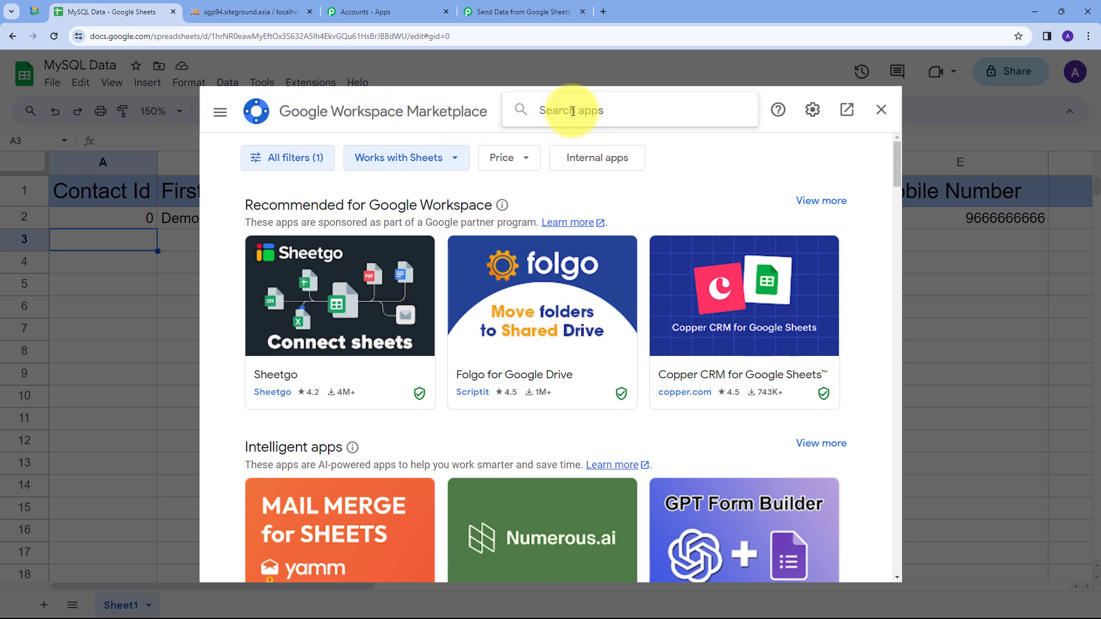
text(pabb)
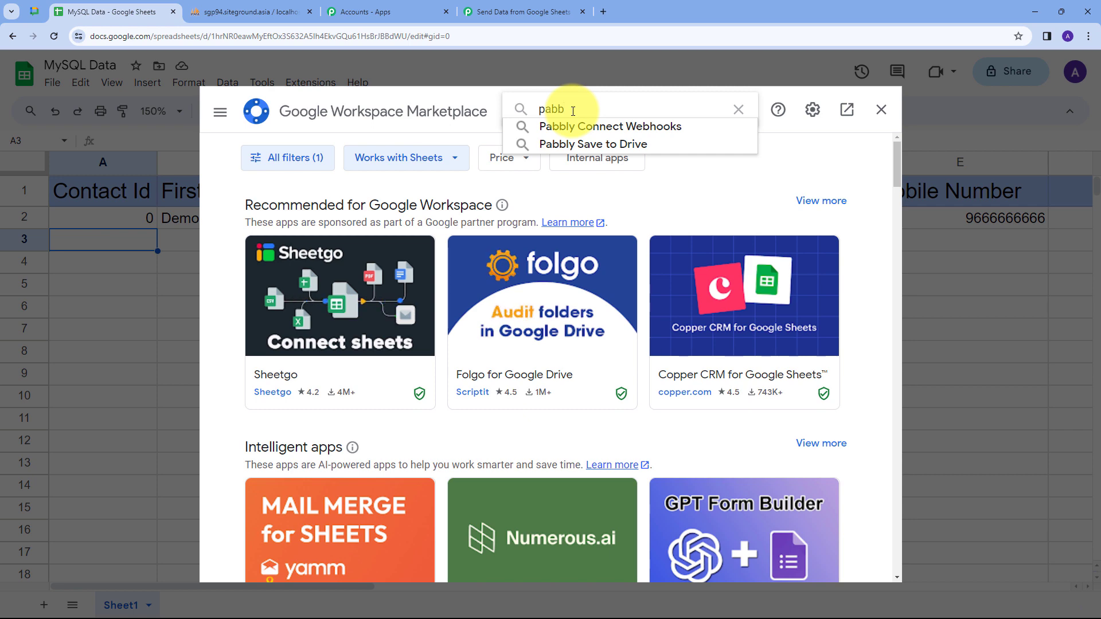
click(581, 132)
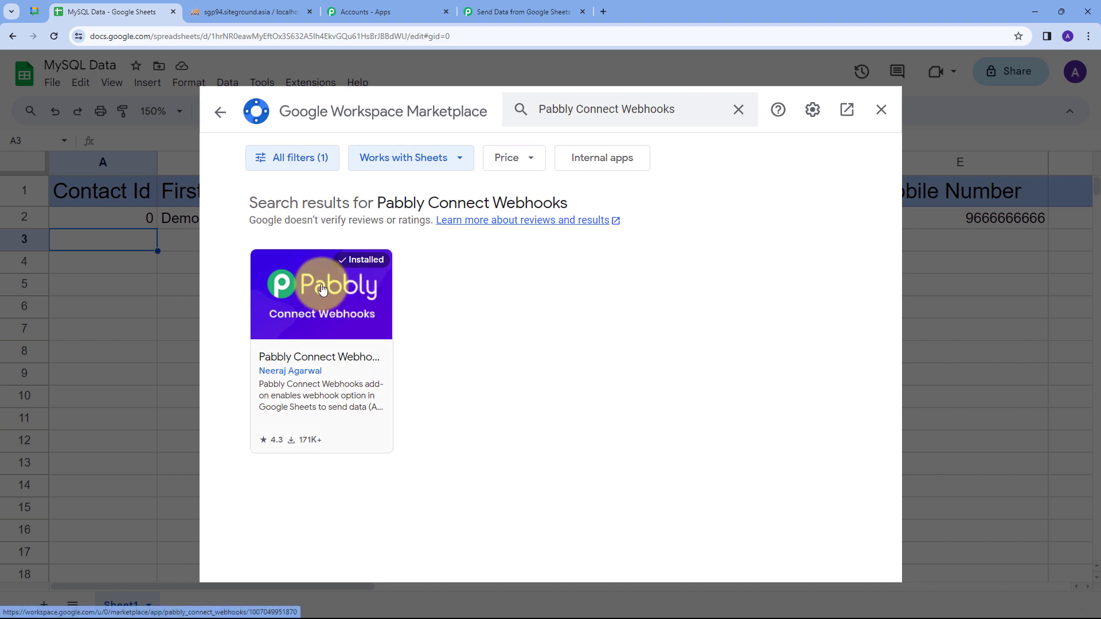
click(880, 110)
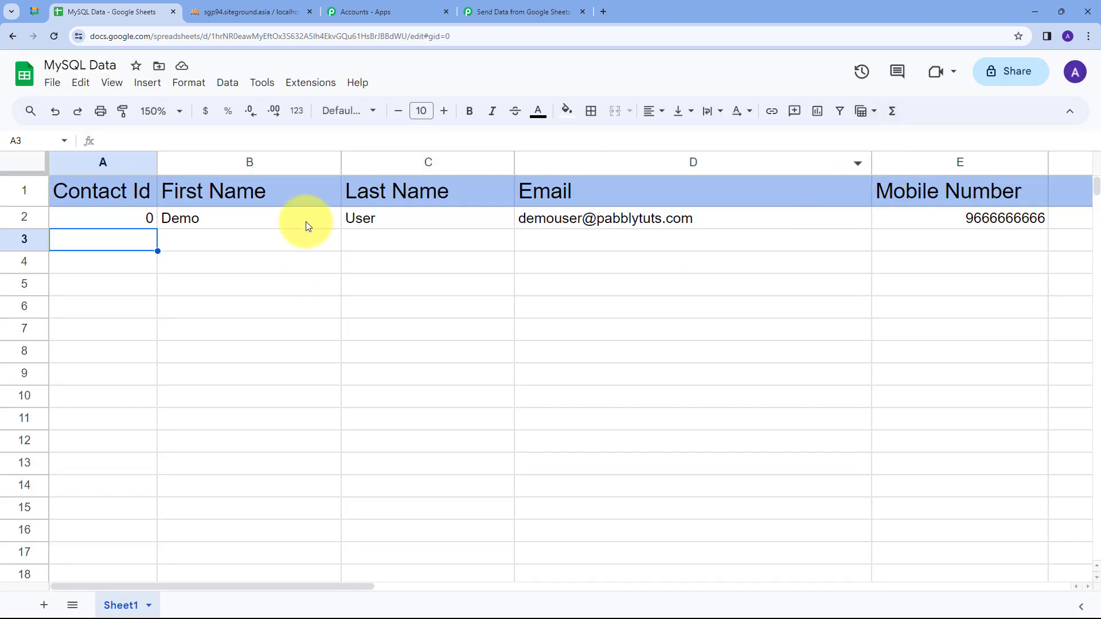
In the Pabbly webhook Initial Setup, paste the webhook URL, set trigger column E, send test data, and submit.
click(310, 86)
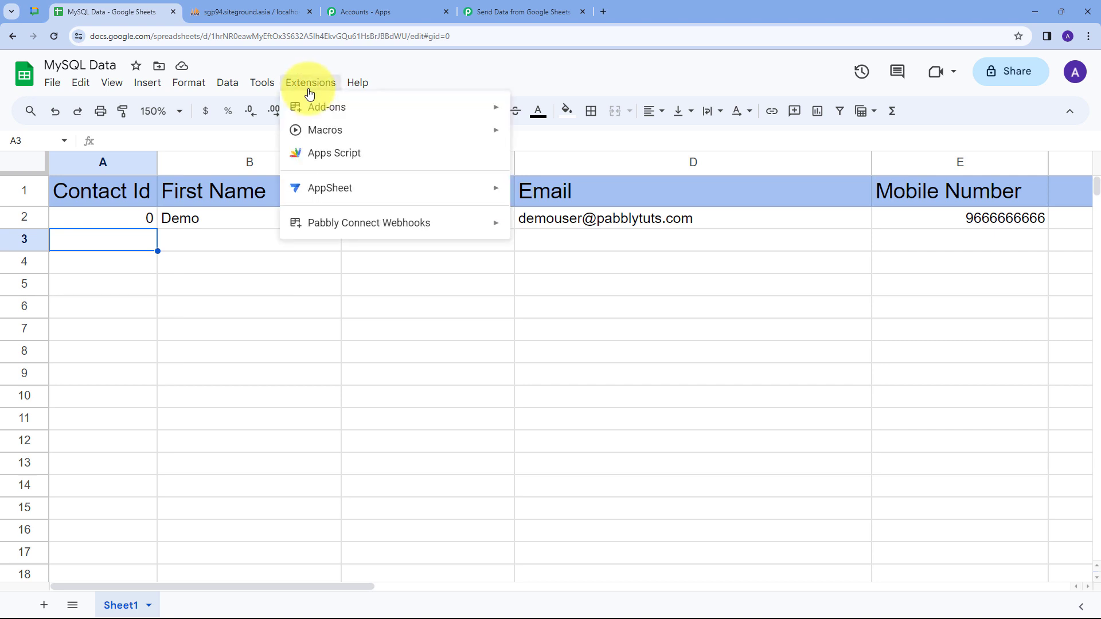
mouse_move(322, 224)
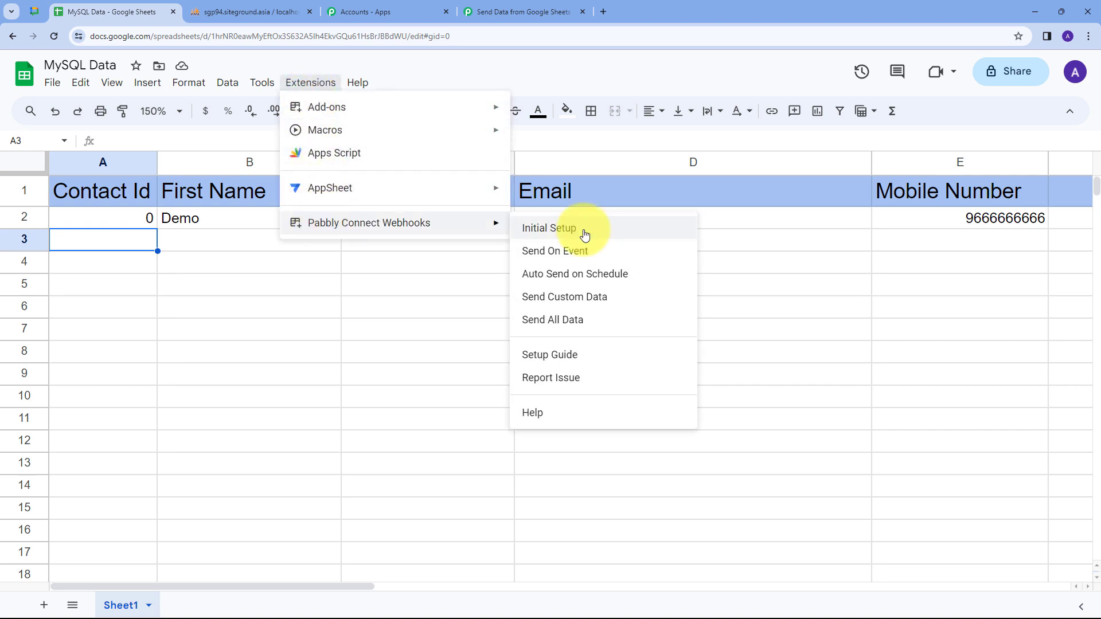
click(538, 229)
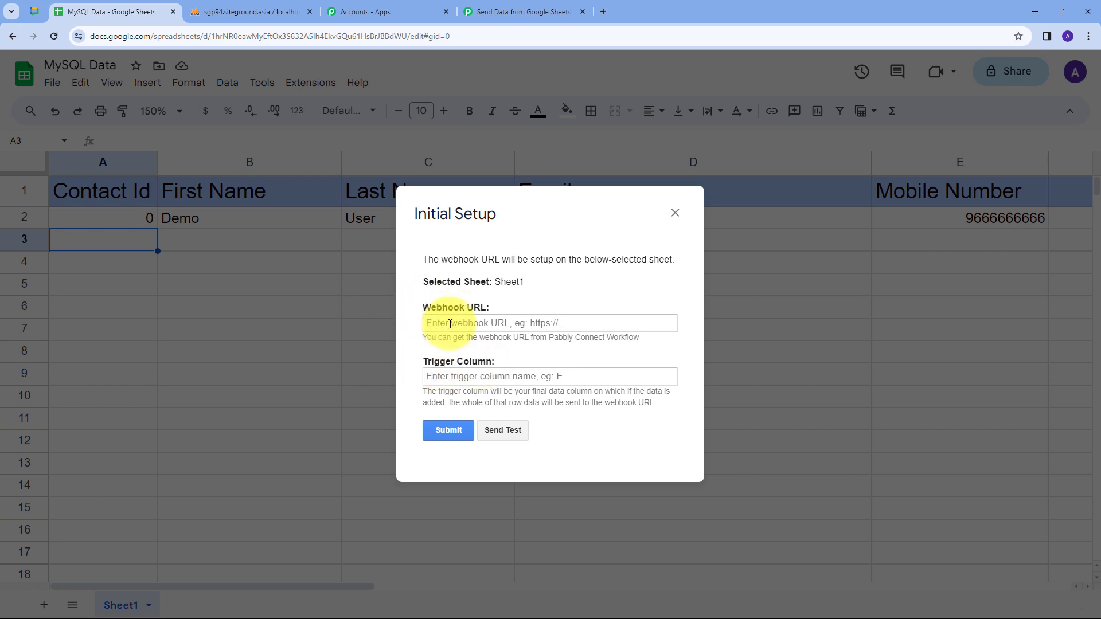
click(450, 324)
key(ctrl+v)
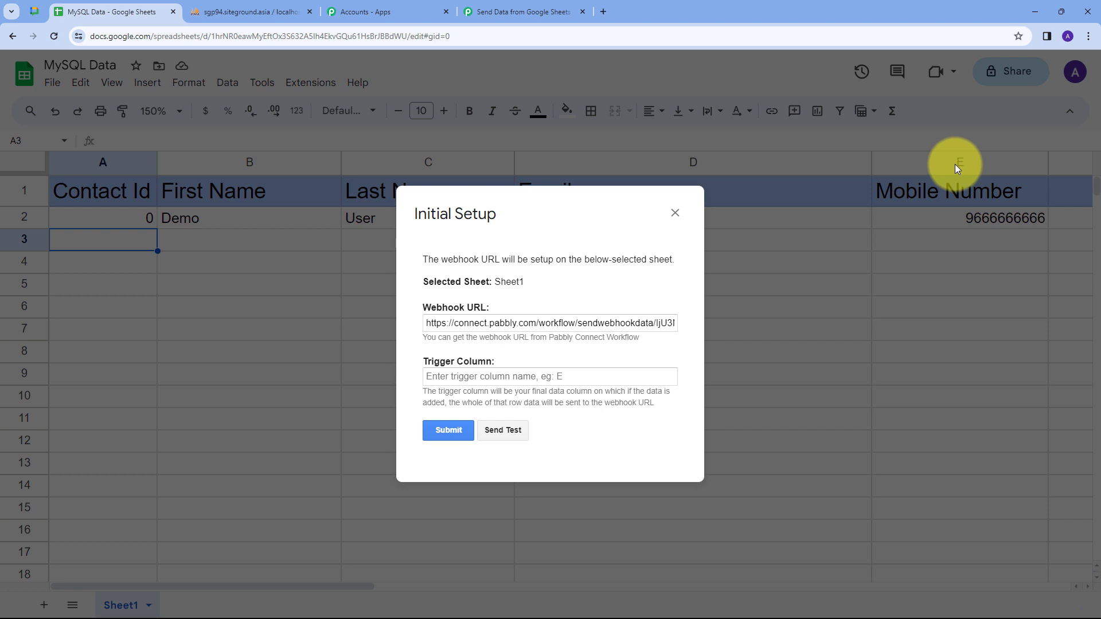
click(475, 379)
text(E)
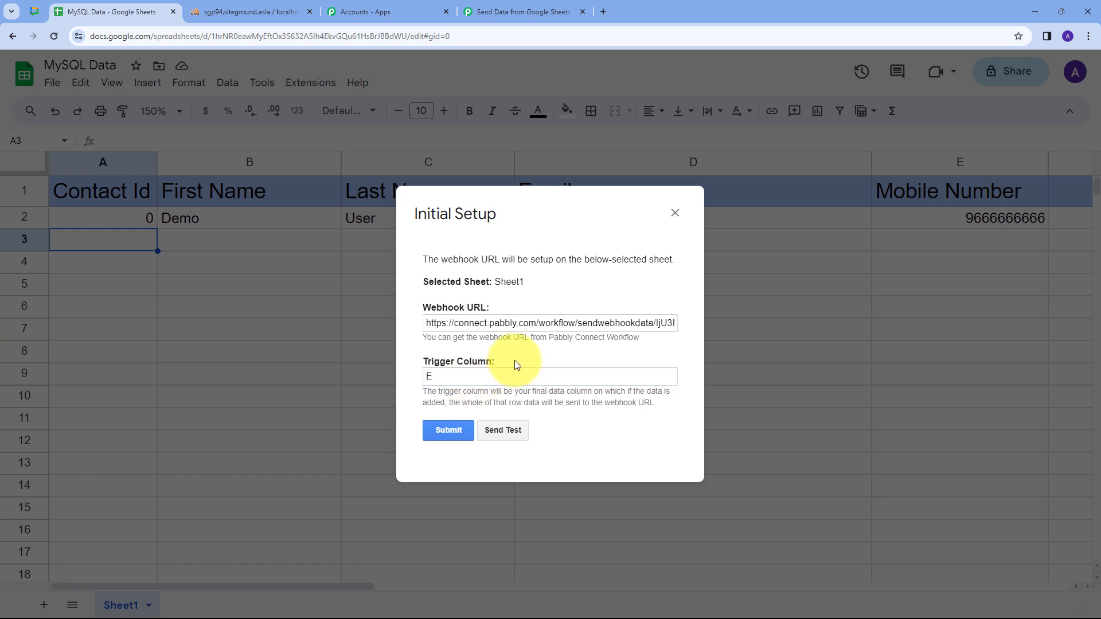
click(494, 435)
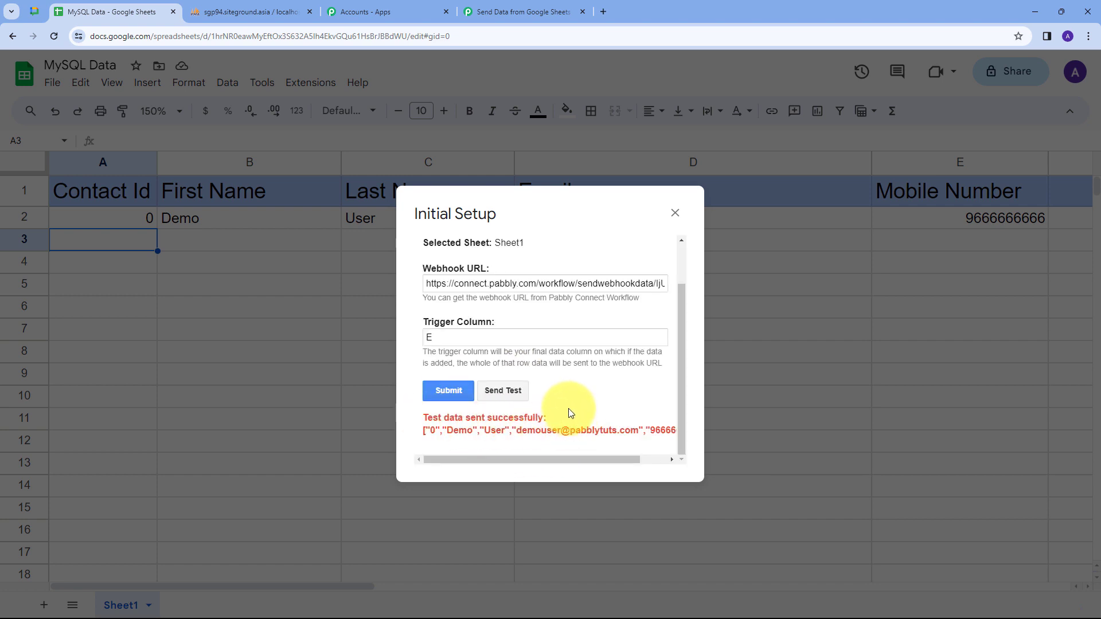
click(453, 394)
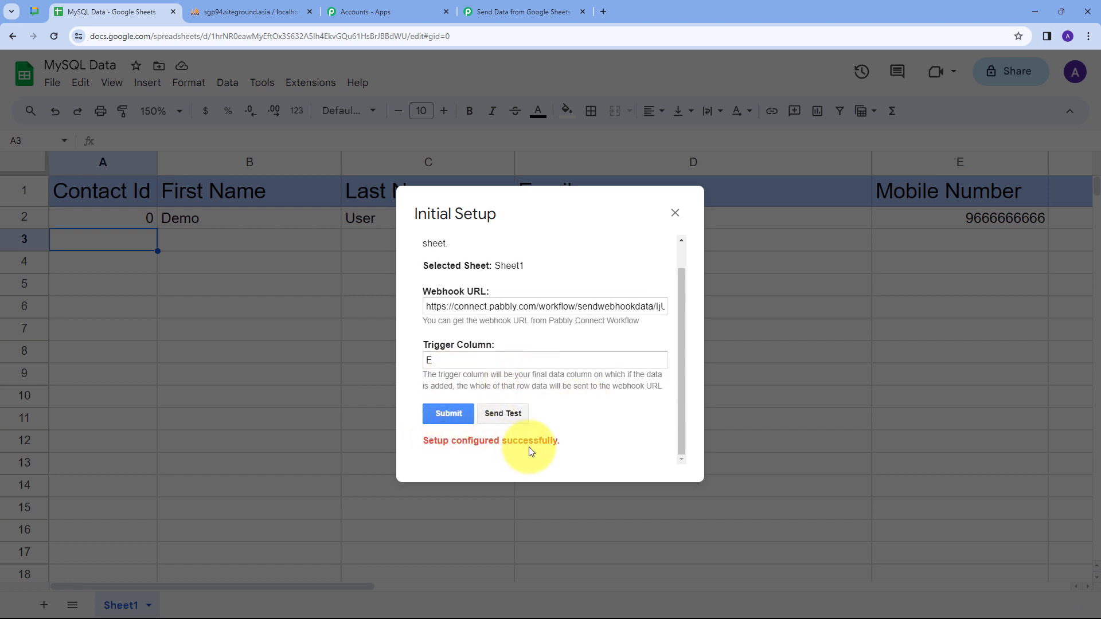
click(674, 214)
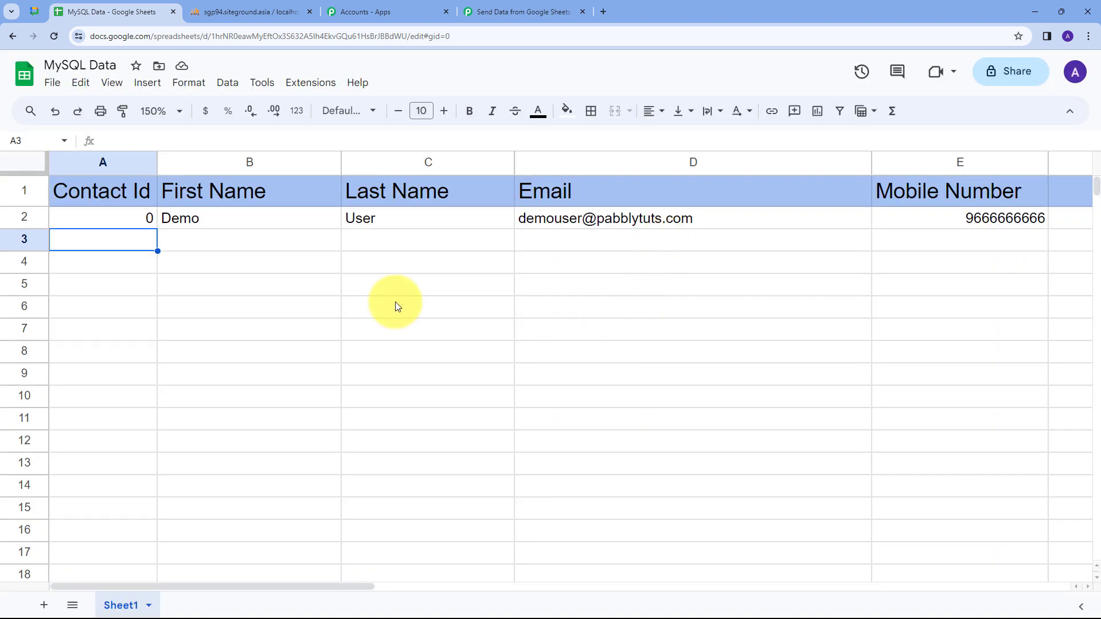
Turn on Send On Event in the Pabbly Connect Webhooks add-on, then select cell A2.
click(309, 86)
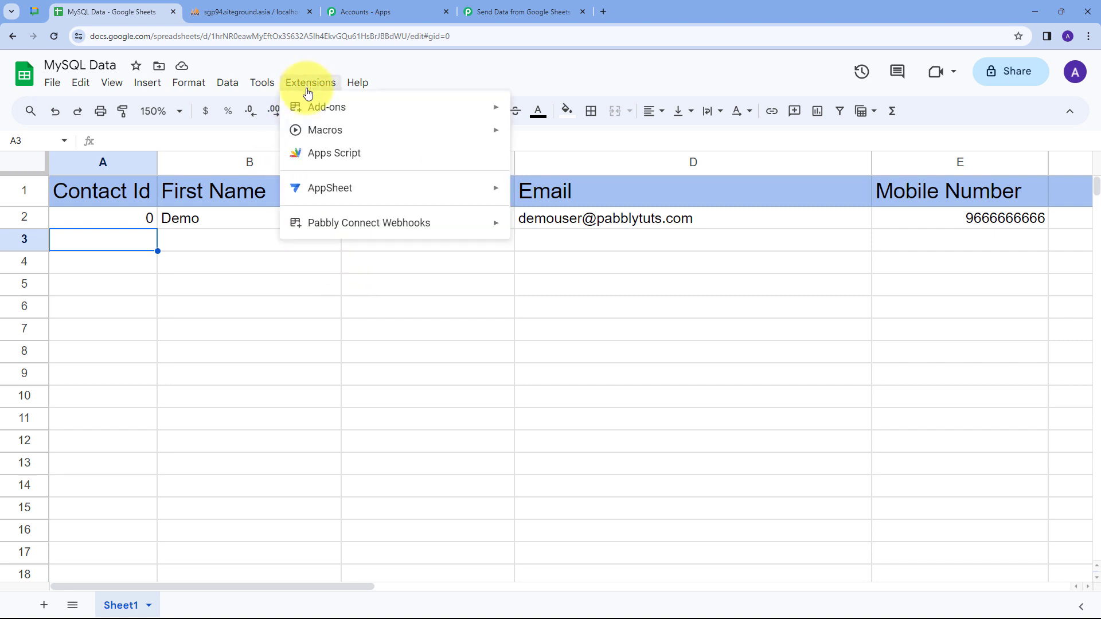
mouse_move(323, 225)
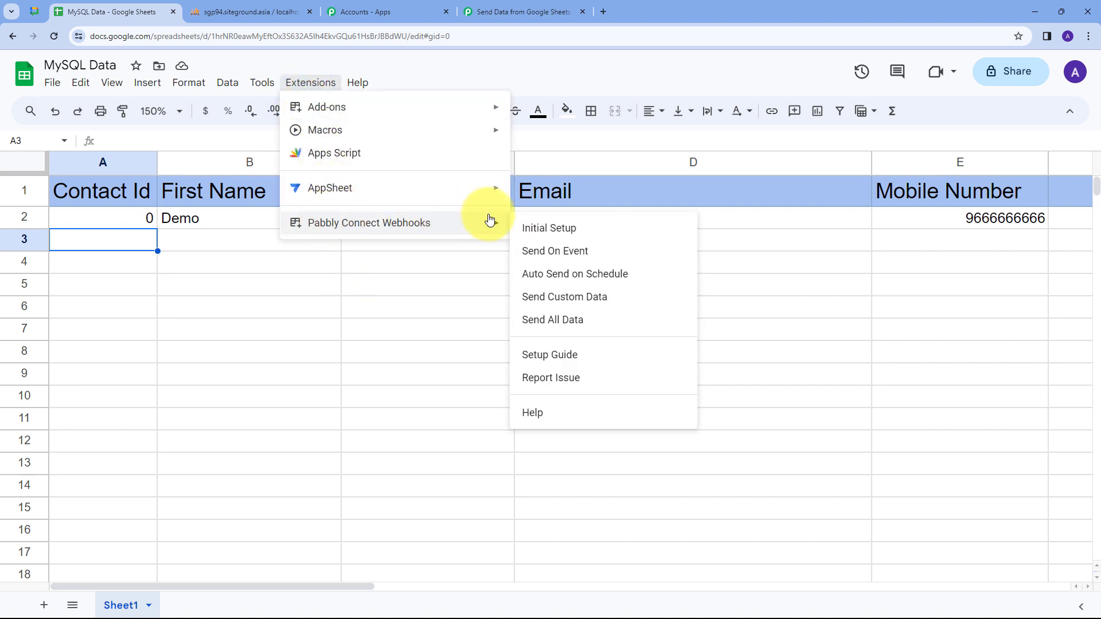
click(541, 261)
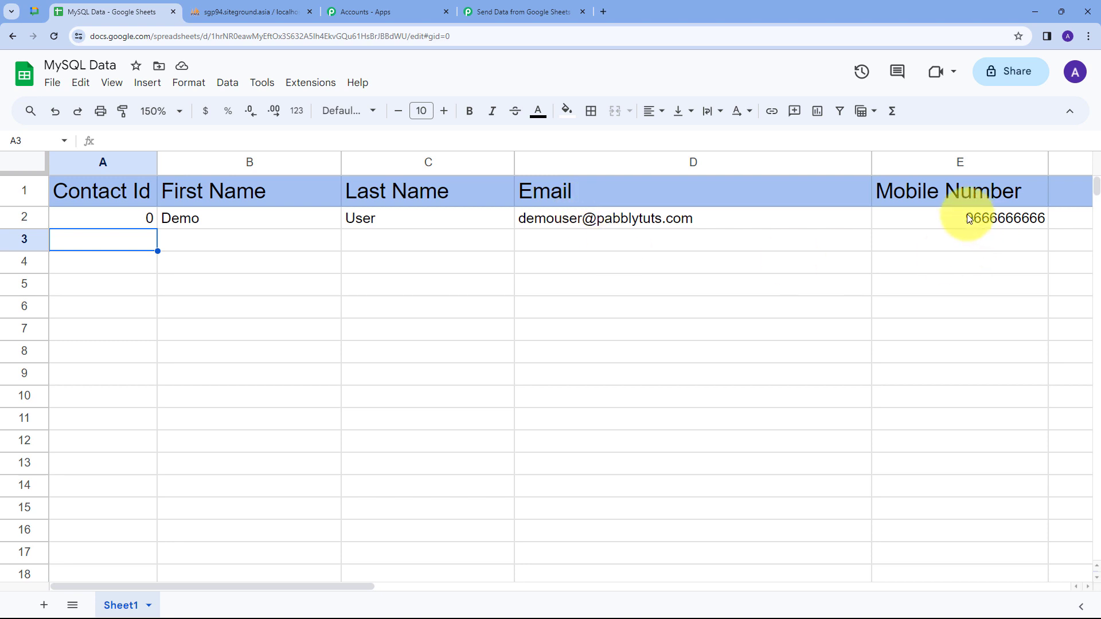
click(97, 221)
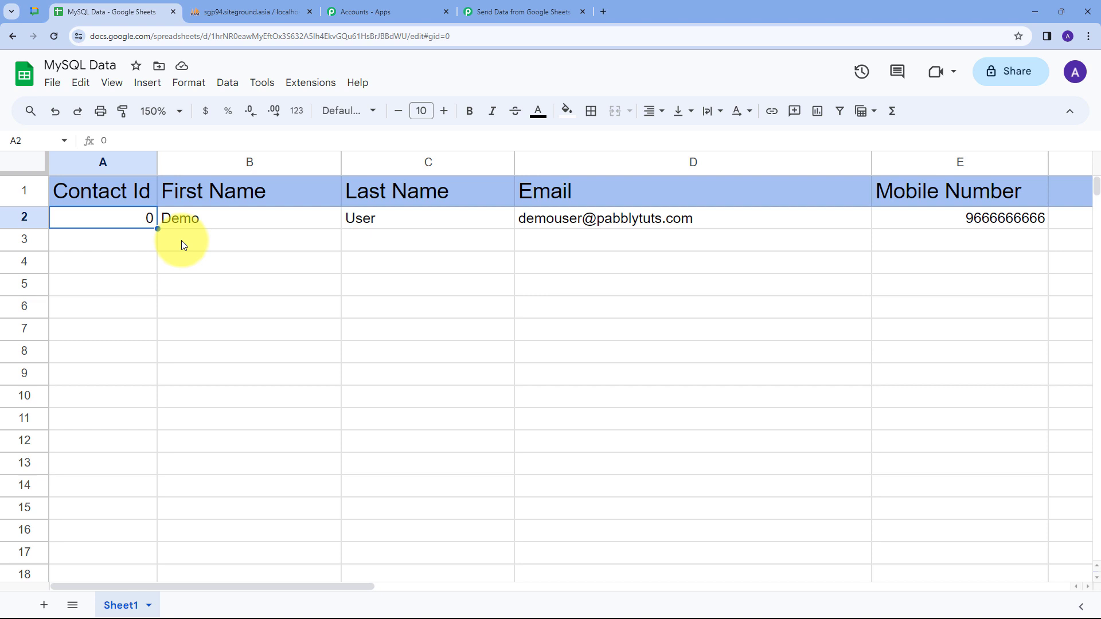
In the Pabbly workflow, check the trigger's TriggerColumn E and SpreadsheetName MySQL Data values.
click(510, 8)
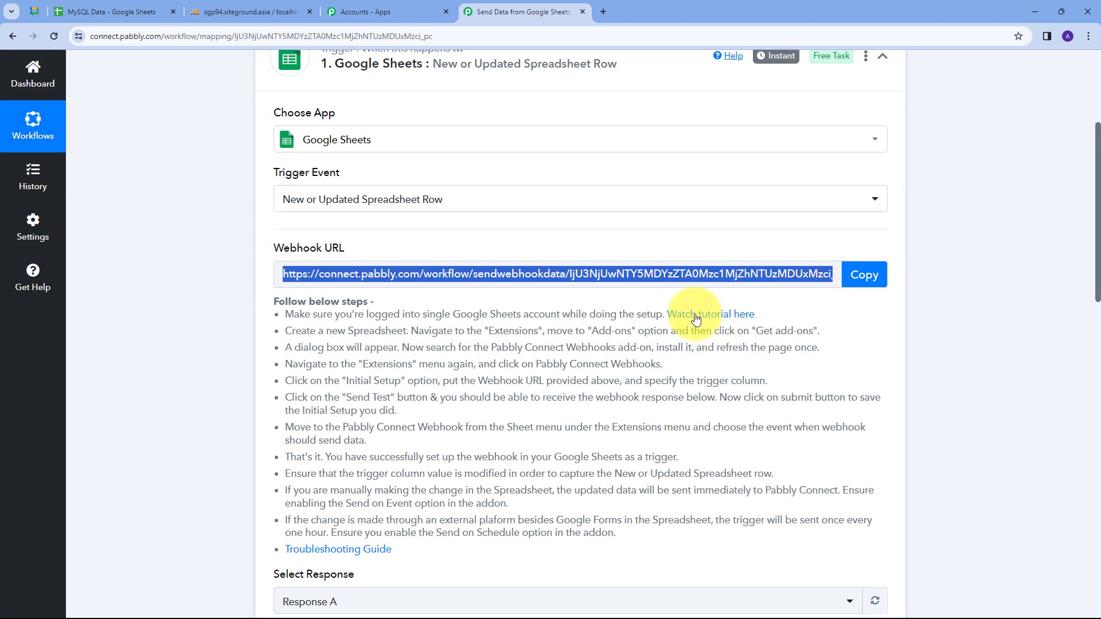
scroll(521, 335, down, 2)
scroll(521, 335, down, 5)
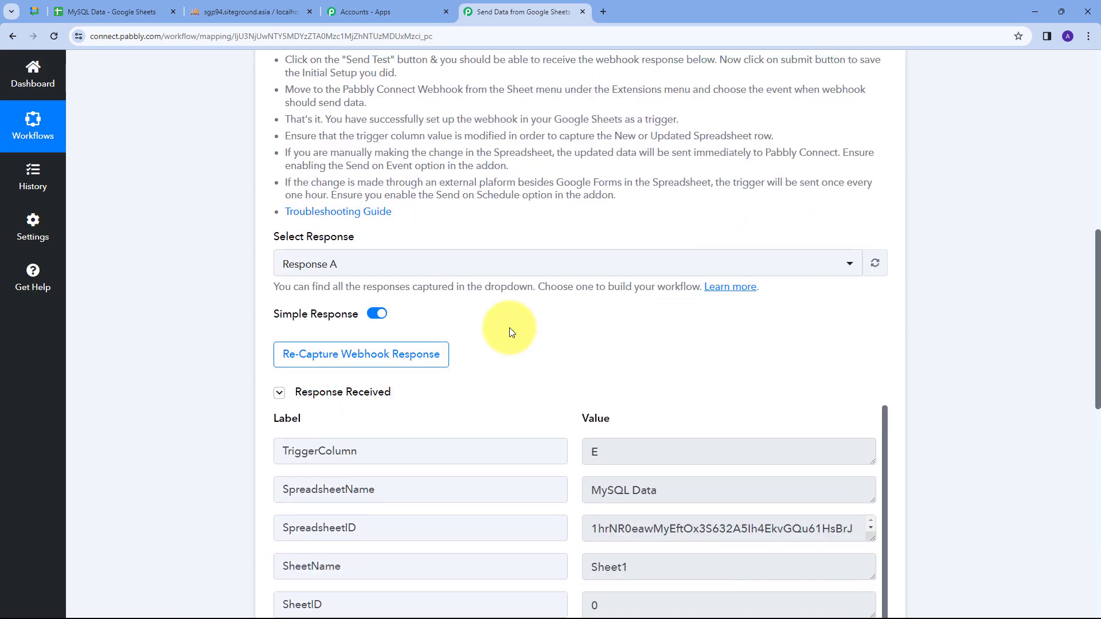
double_click(663, 327)
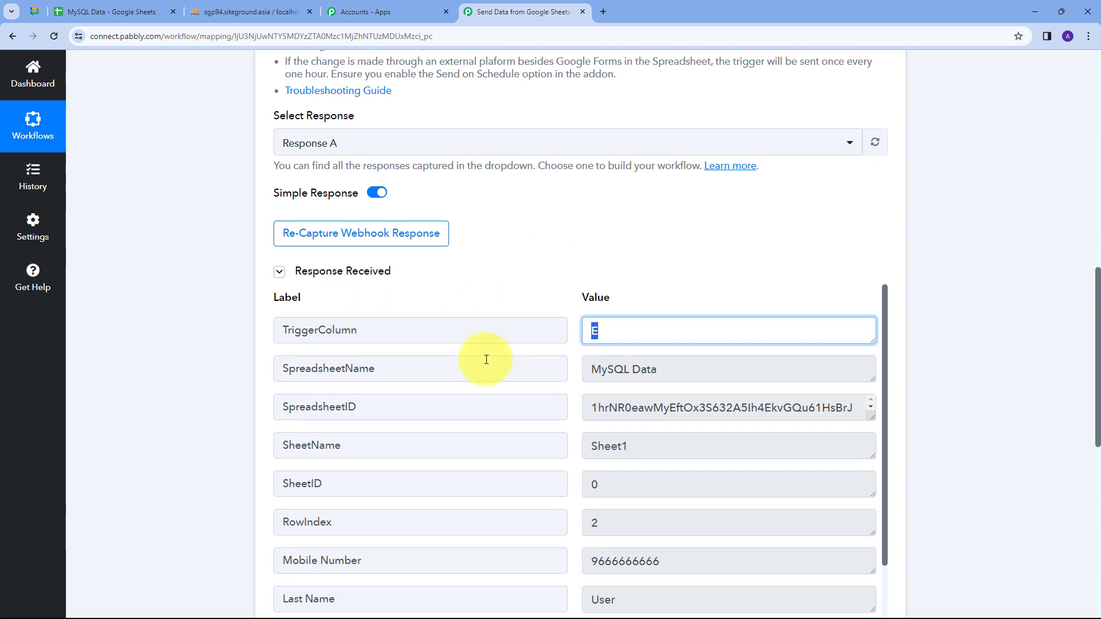
scroll(486, 359, down, 2)
scroll(486, 342, up, 2)
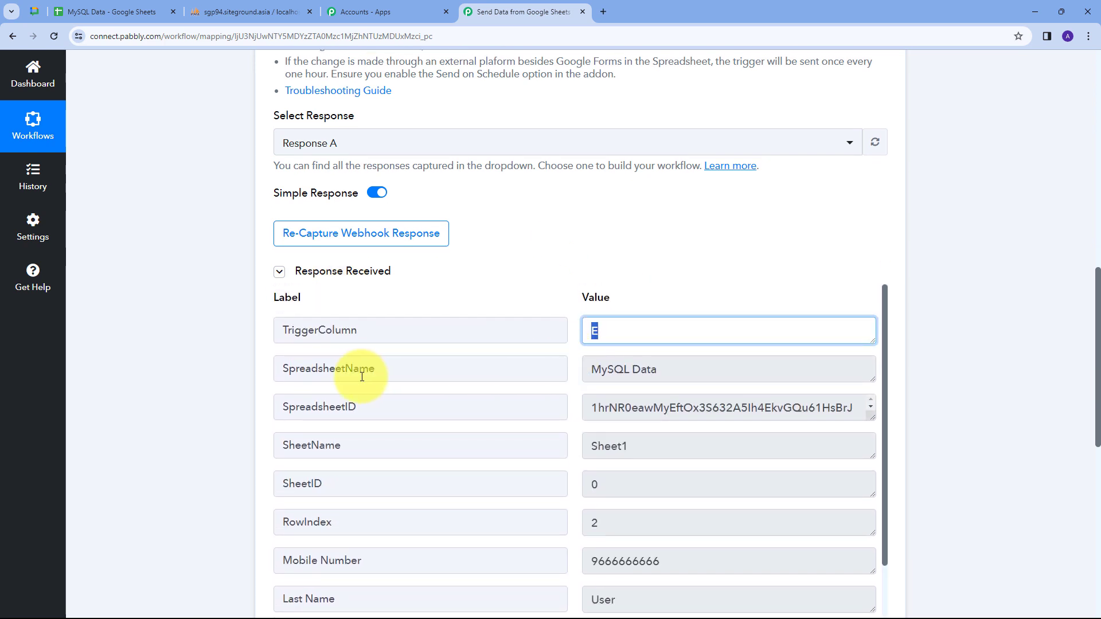
click(695, 368)
scroll(332, 393, down, 3)
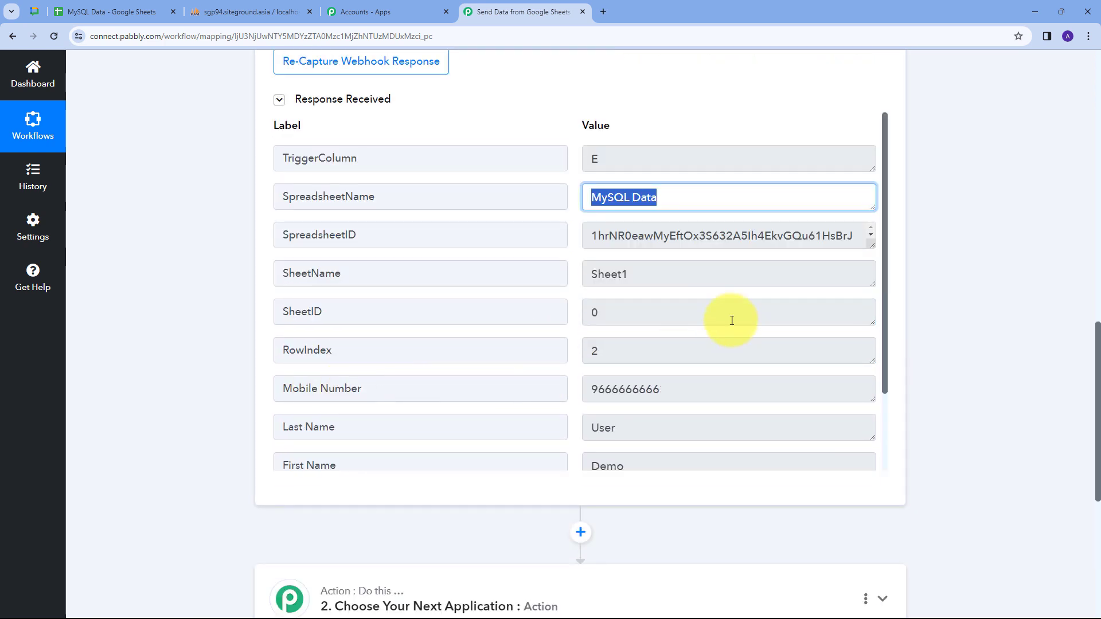
scroll(407, 359, down, 2)
Review the captured Mobile Number, First Name Demo, Email and Contact Id 0 values.
click(659, 327)
drag(659, 327, 565, 335)
scroll(368, 327, down, 1)
drag(625, 374, 493, 359)
drag(634, 332, 521, 344)
scroll(470, 338, down, 1)
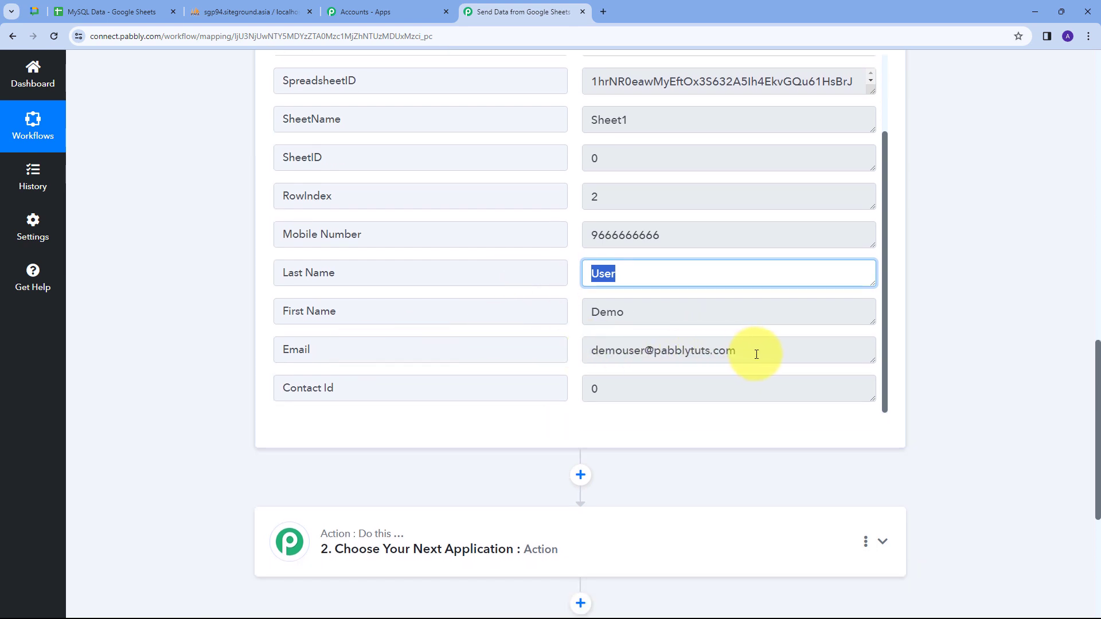
drag(755, 349, 560, 351)
drag(599, 390, 580, 361)
scroll(575, 370, up, 2)
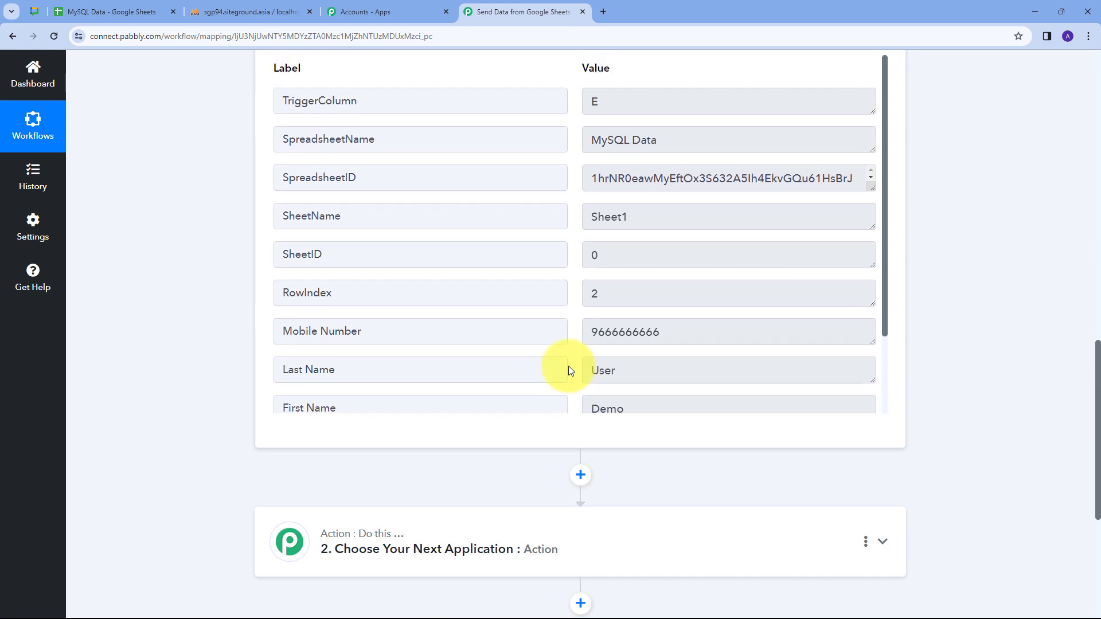
scroll(568, 367, down, 1)
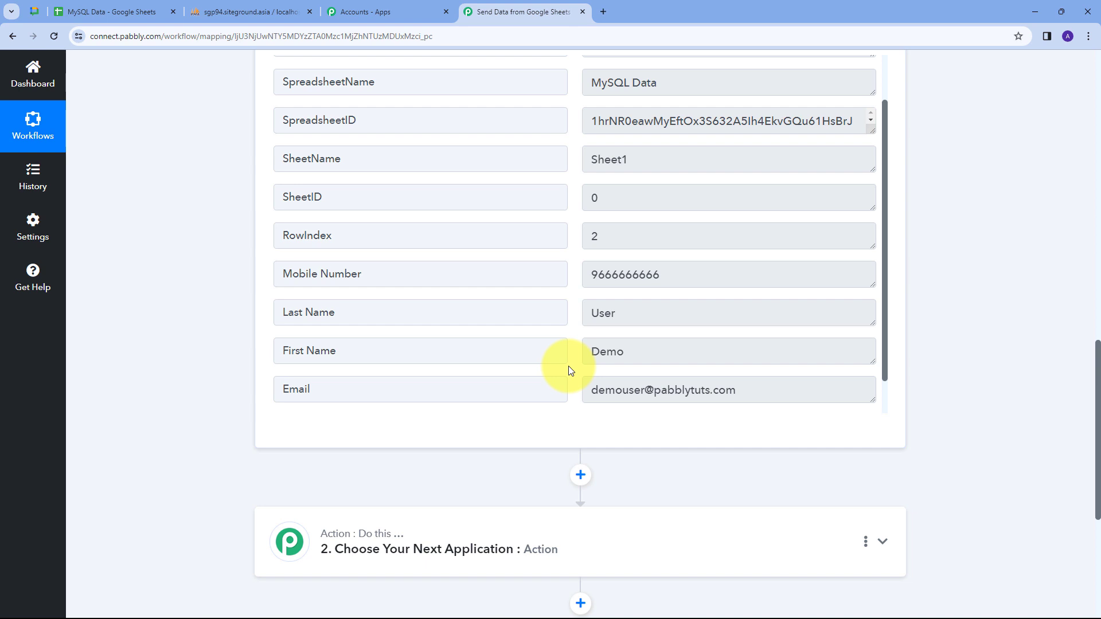
scroll(917, 375, down, 2)
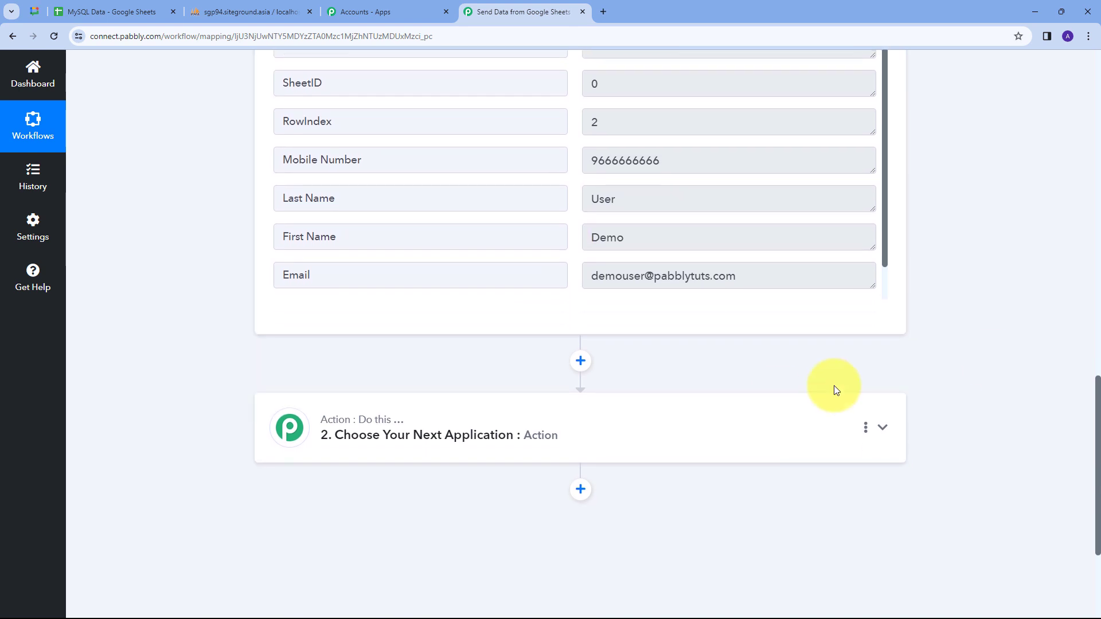
Set the second step's app to MySQL with the Insert Row action event.
click(766, 436)
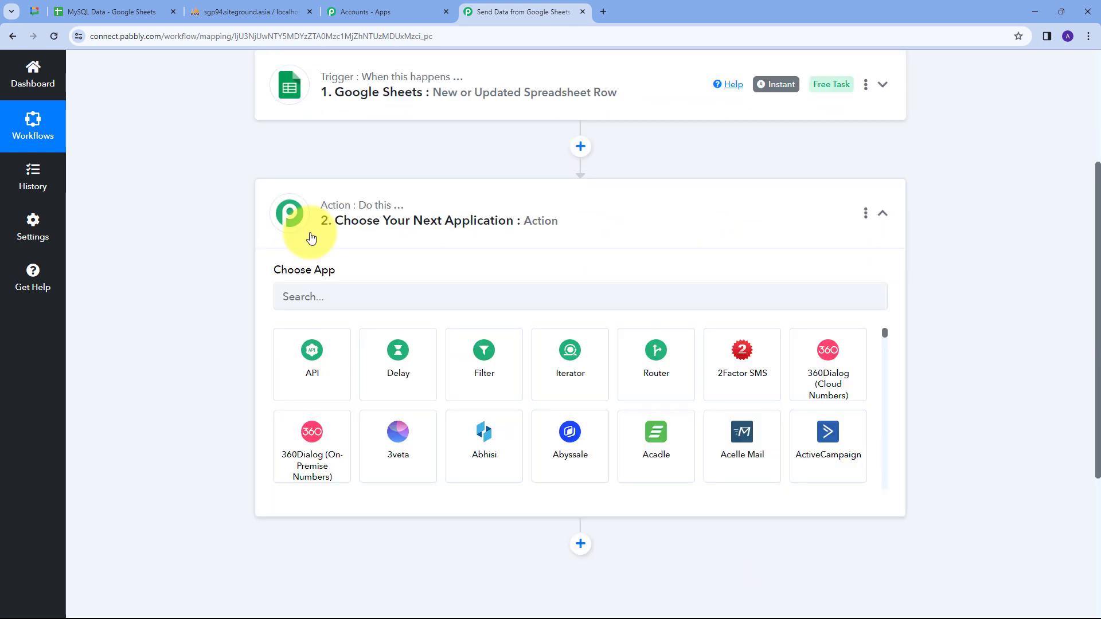
click(313, 291)
text(mys)
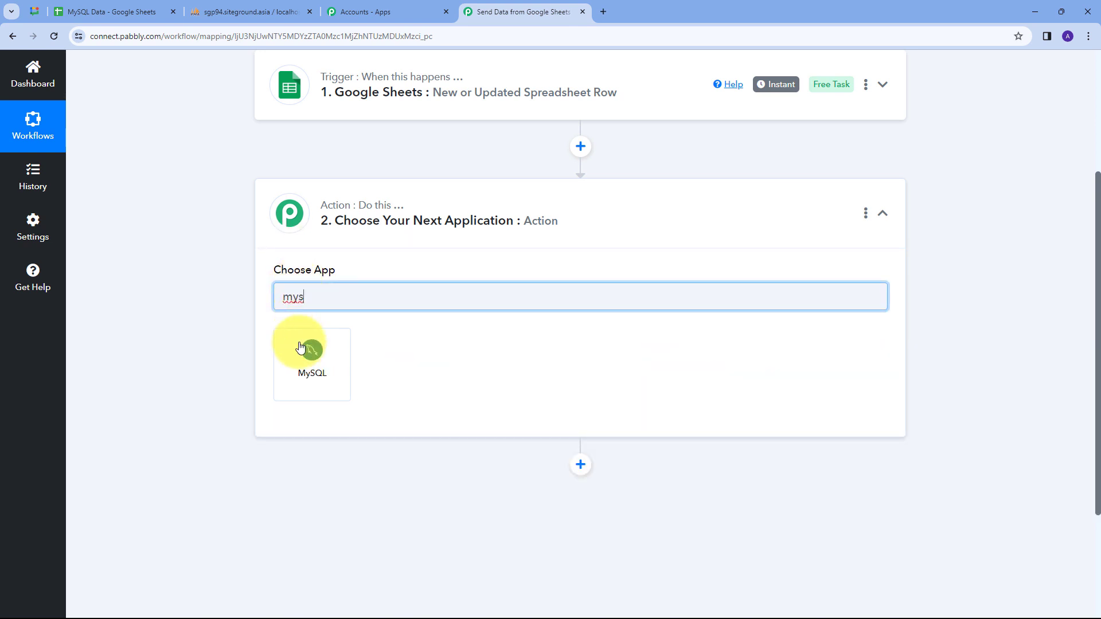
click(300, 347)
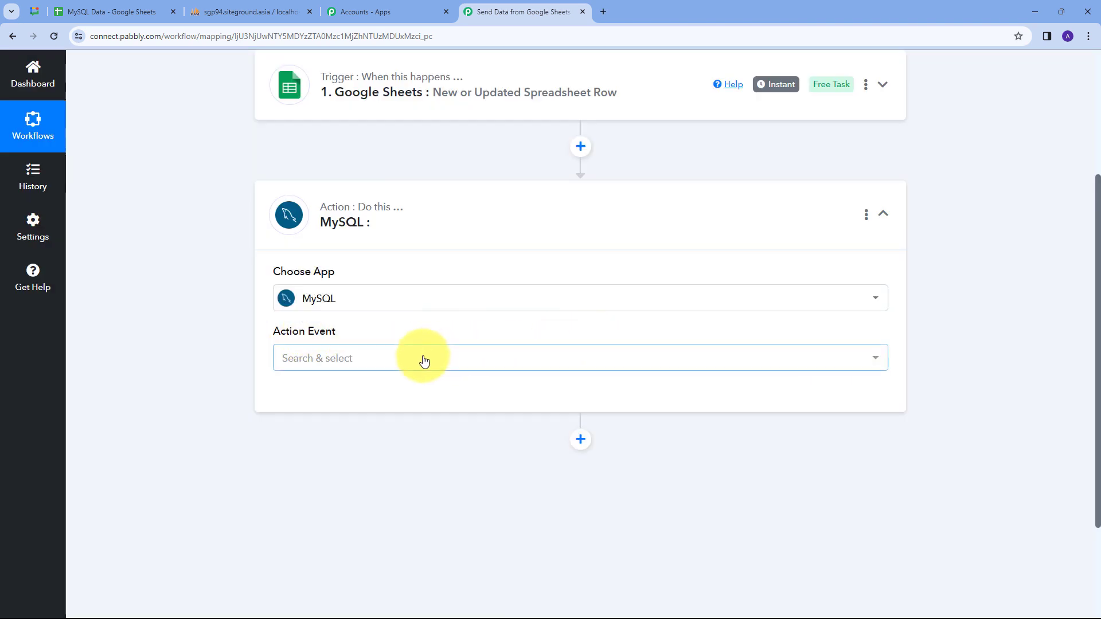
click(423, 359)
scroll(369, 445, down, 1)
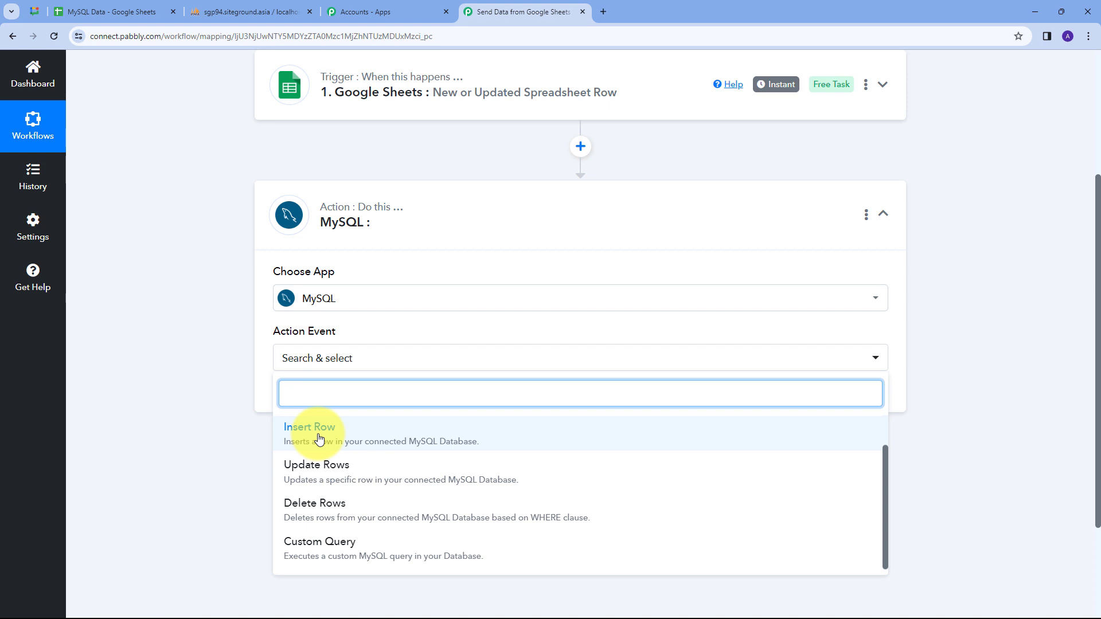
click(319, 439)
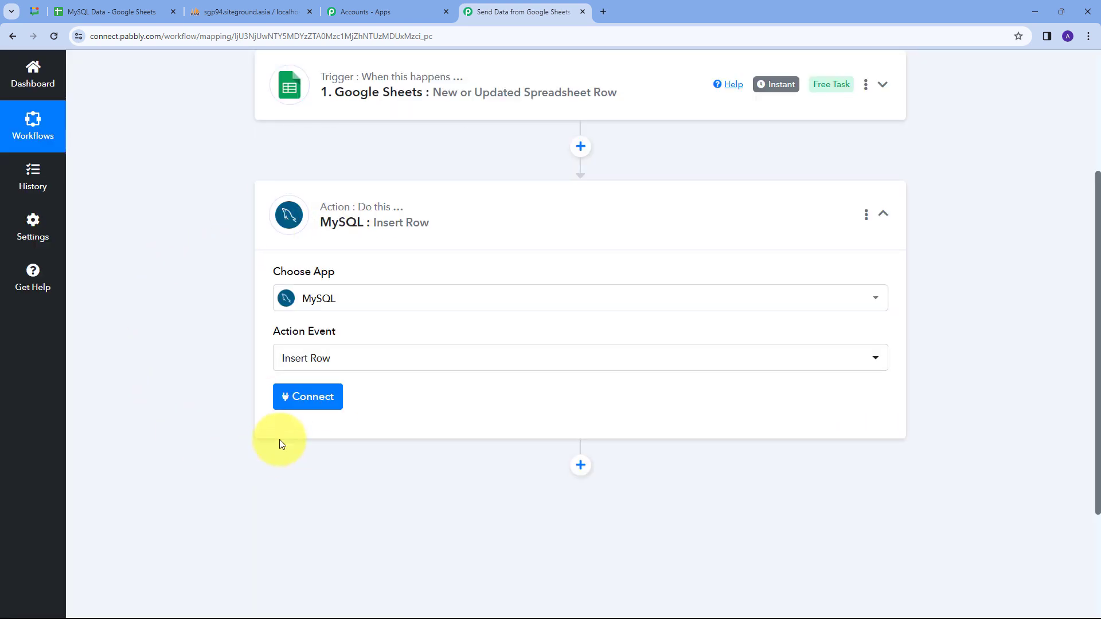
click(296, 395)
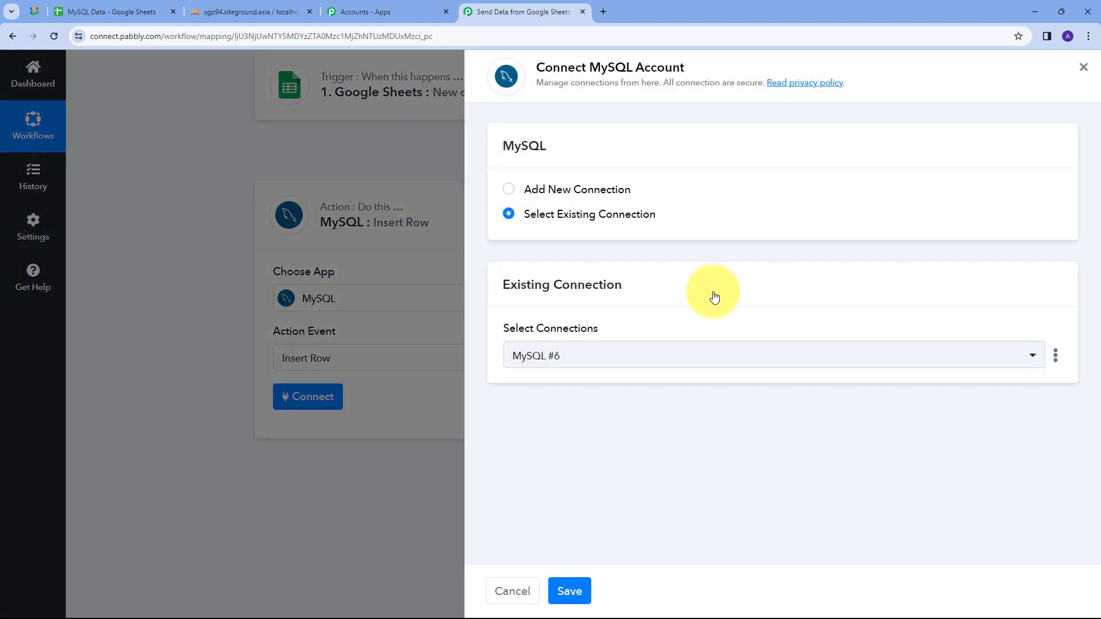
Add and save a new MySQL connection on port 3306, shown as MySQL #7.
click(535, 191)
scroll(628, 281, down, 3)
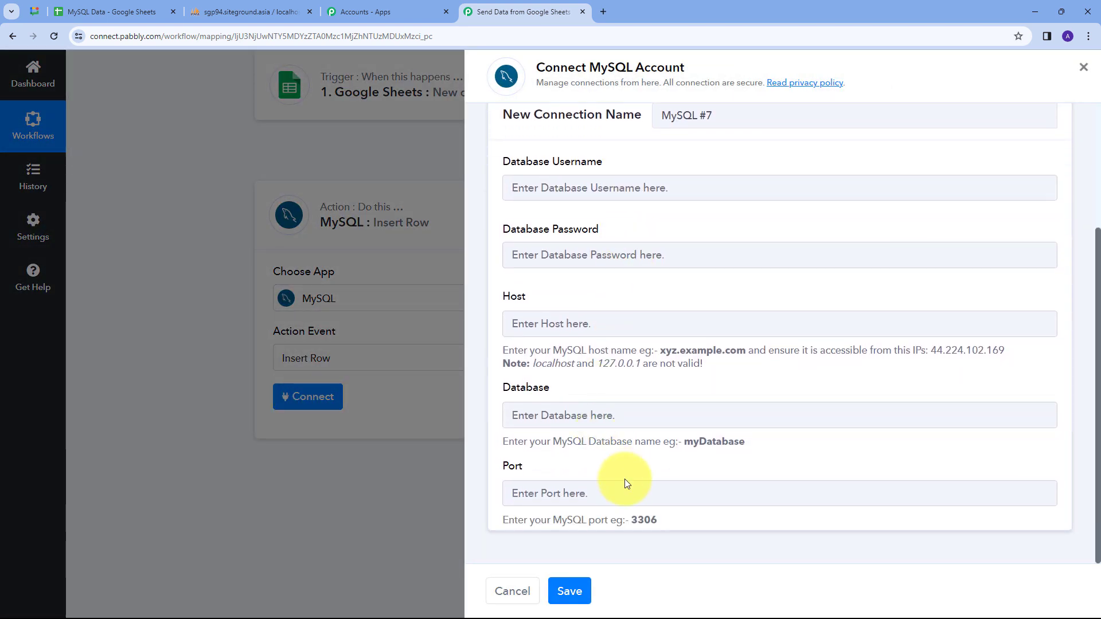
scroll(614, 437, up, 1)
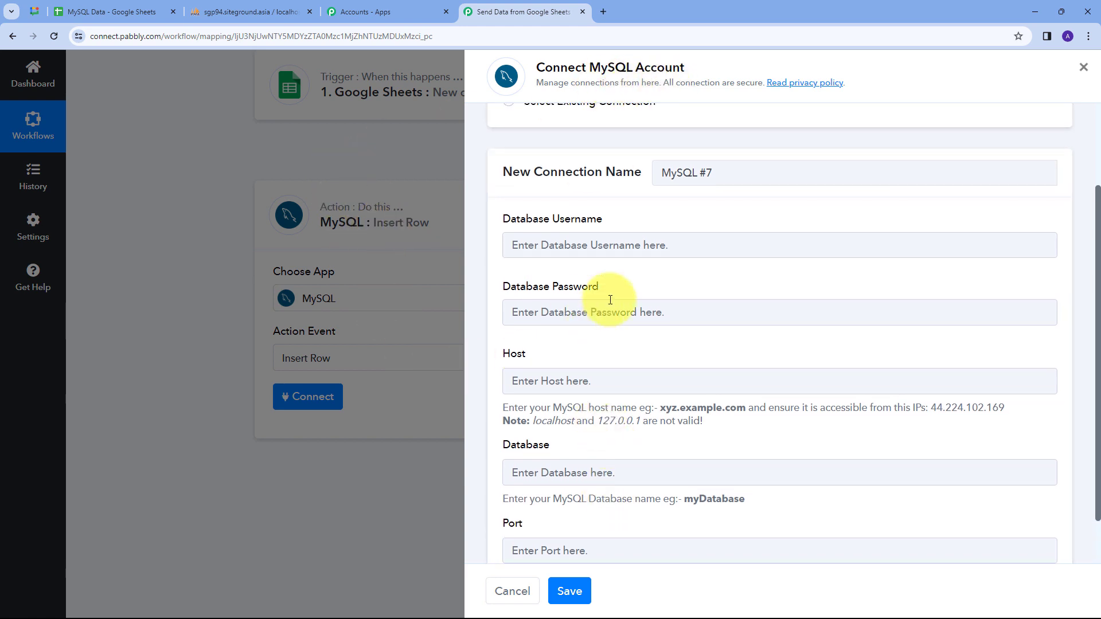
scroll(629, 290, down, 1)
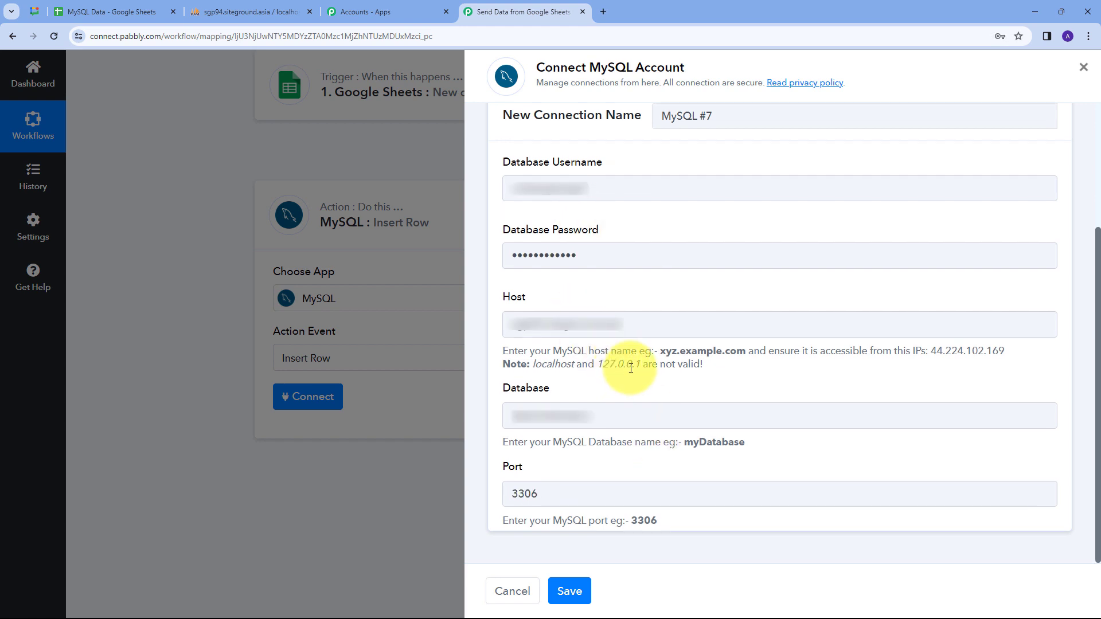
scroll(630, 367, up, 1)
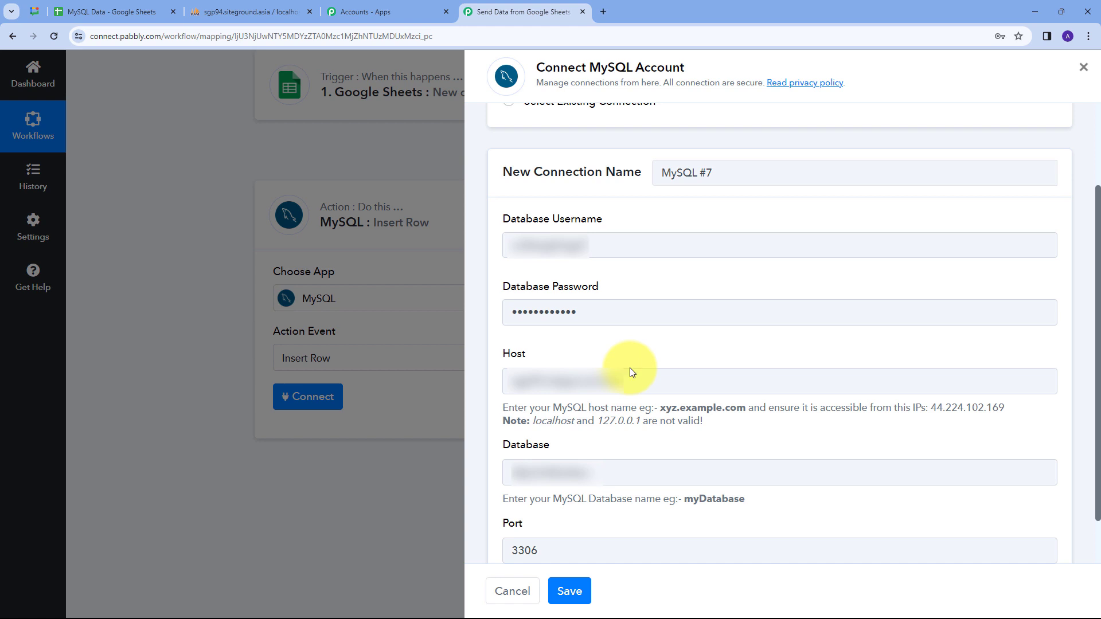
scroll(629, 367, down, 1)
click(564, 593)
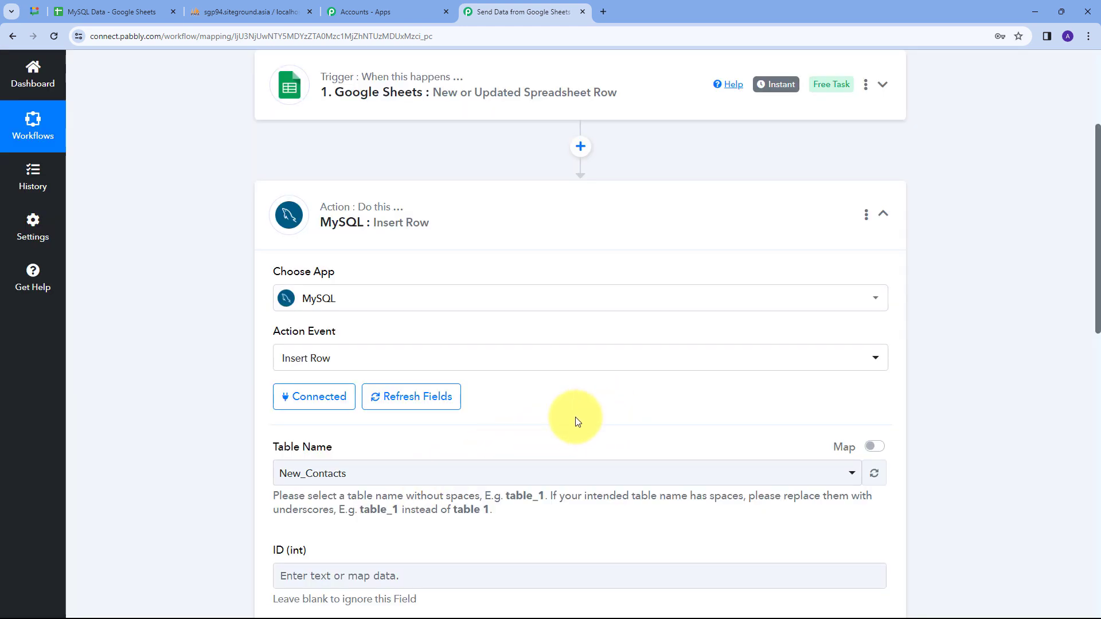
Check the New_Contacts columns in phpMyAdmin, then choose New_Contacts as the Insert Row table.
scroll(590, 339, down, 2)
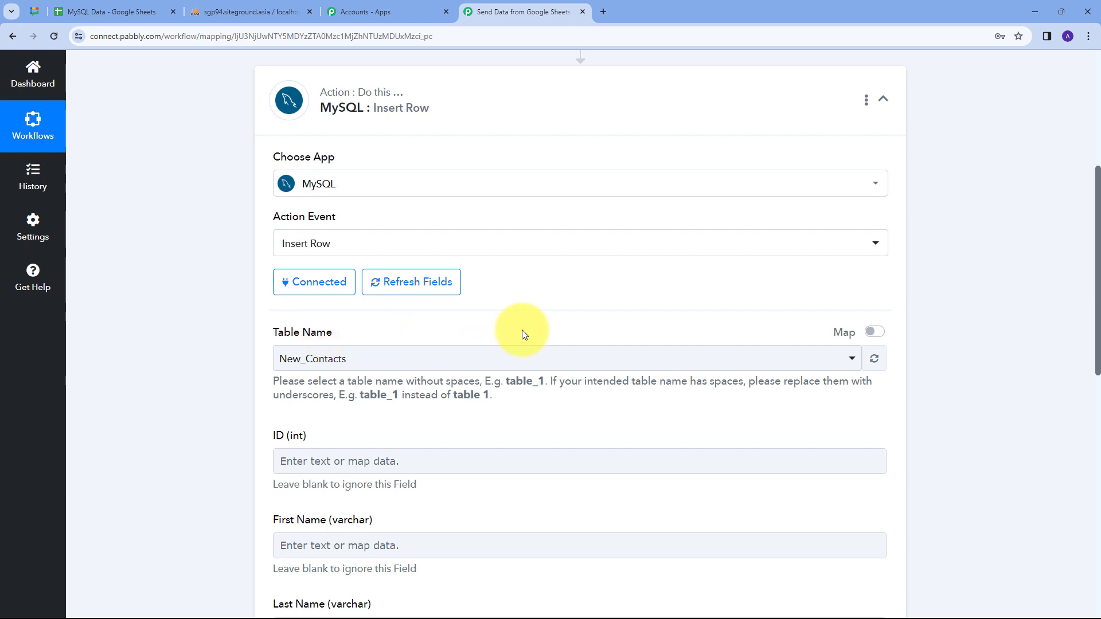
click(253, 9)
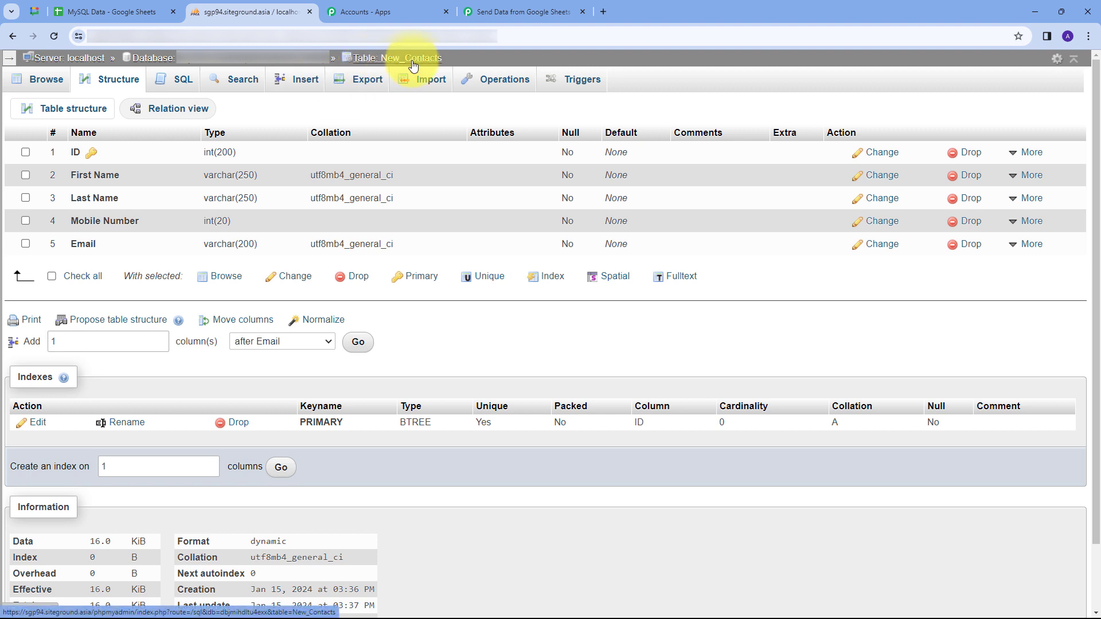
click(507, 7)
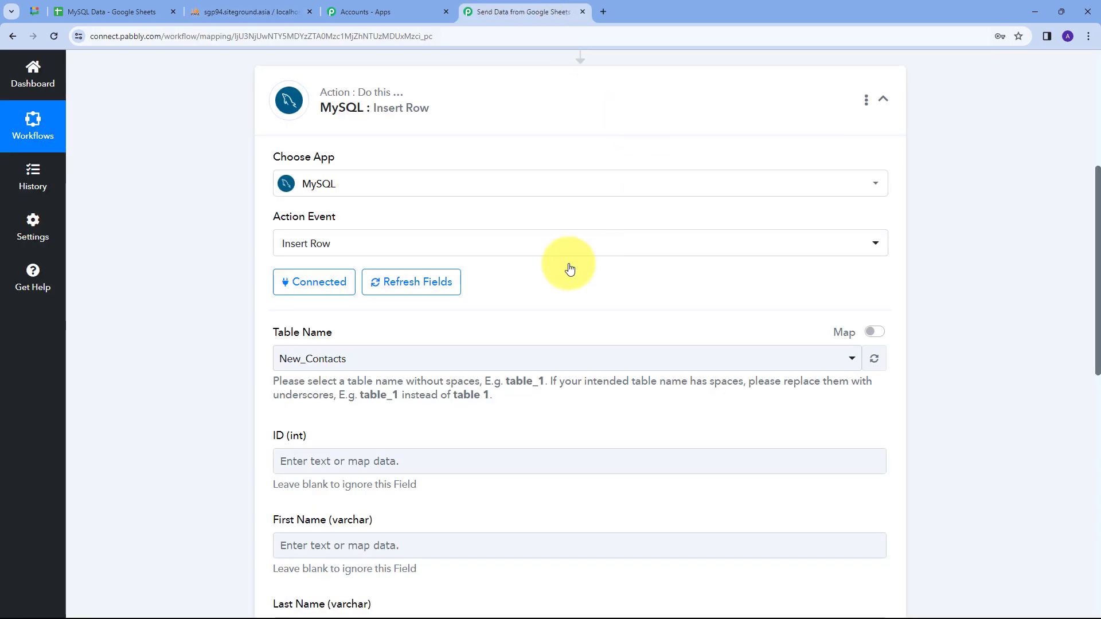
click(574, 357)
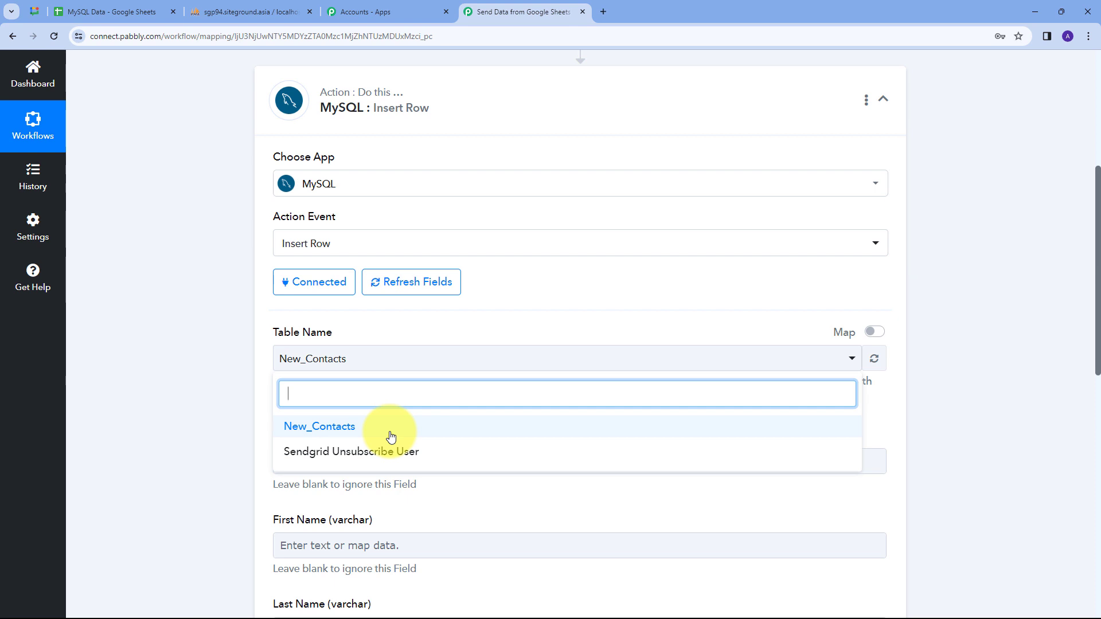
click(299, 427)
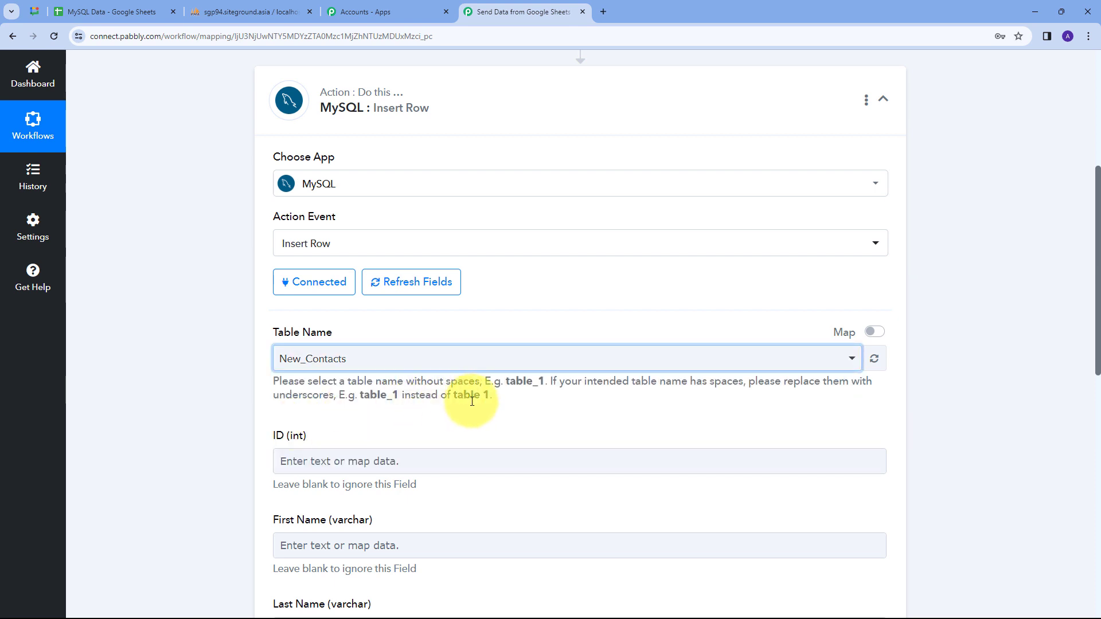
scroll(425, 373, down, 2)
scroll(447, 319, down, 2)
scroll(384, 458, down, 1)
scroll(344, 303, up, 1)
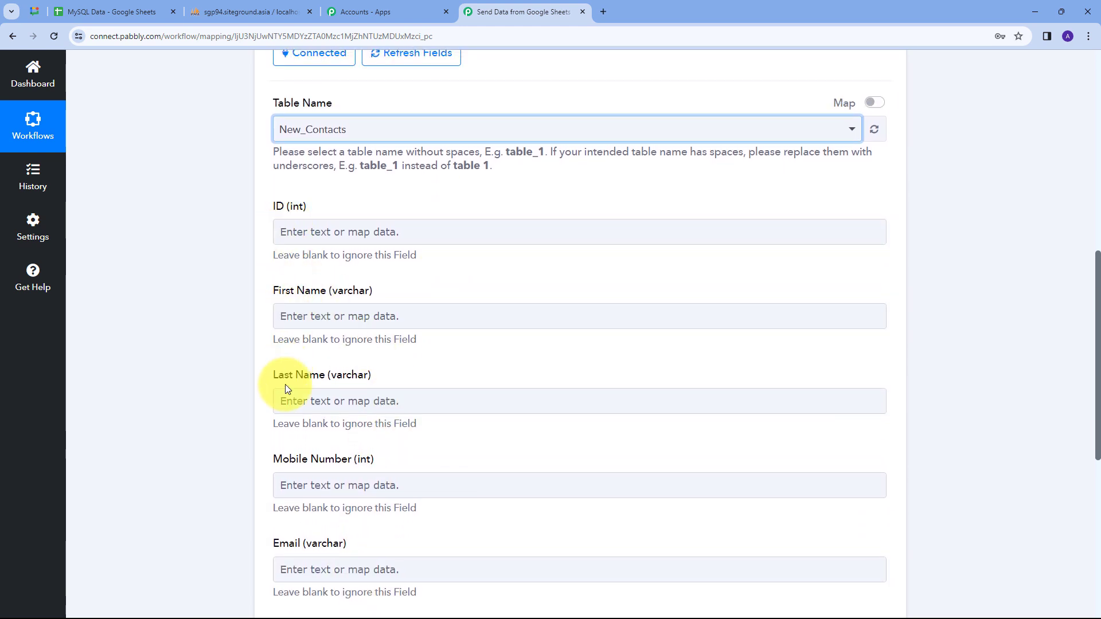
scroll(489, 469, up, 1)
scroll(453, 458, down, 1)
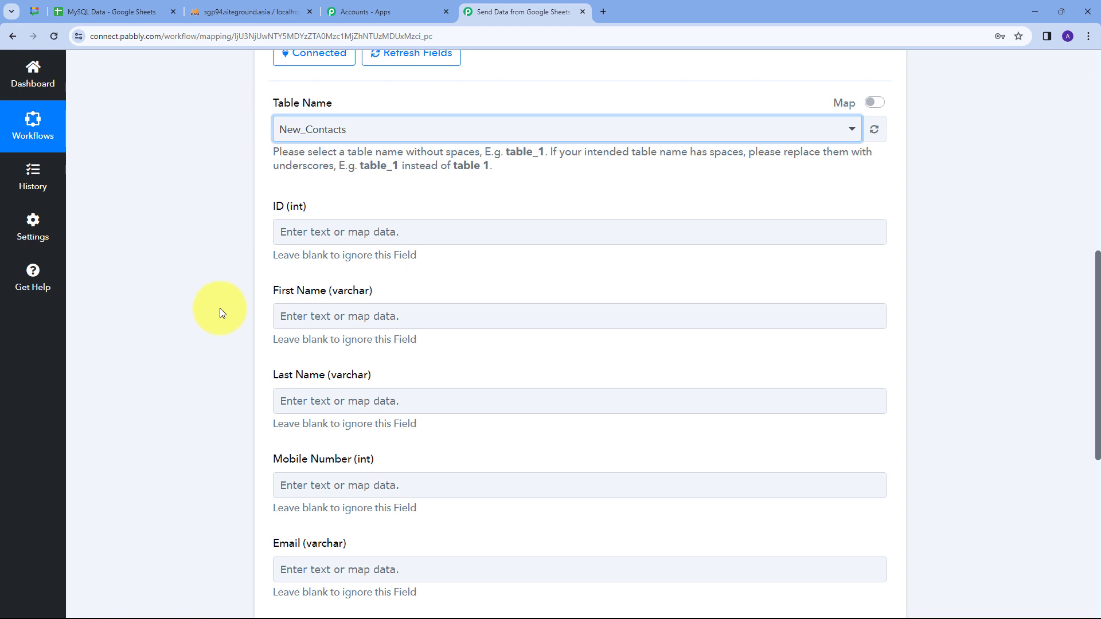
scroll(451, 275, down, 1)
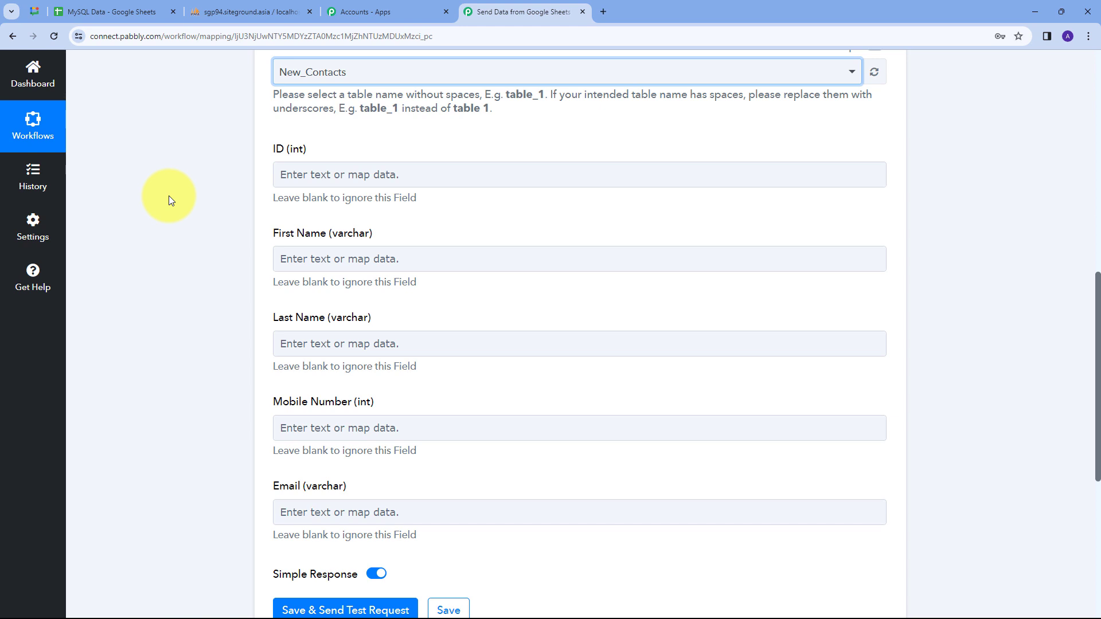
Map the sheet's Contact Id into ID and First Name into First Name.
click(314, 173)
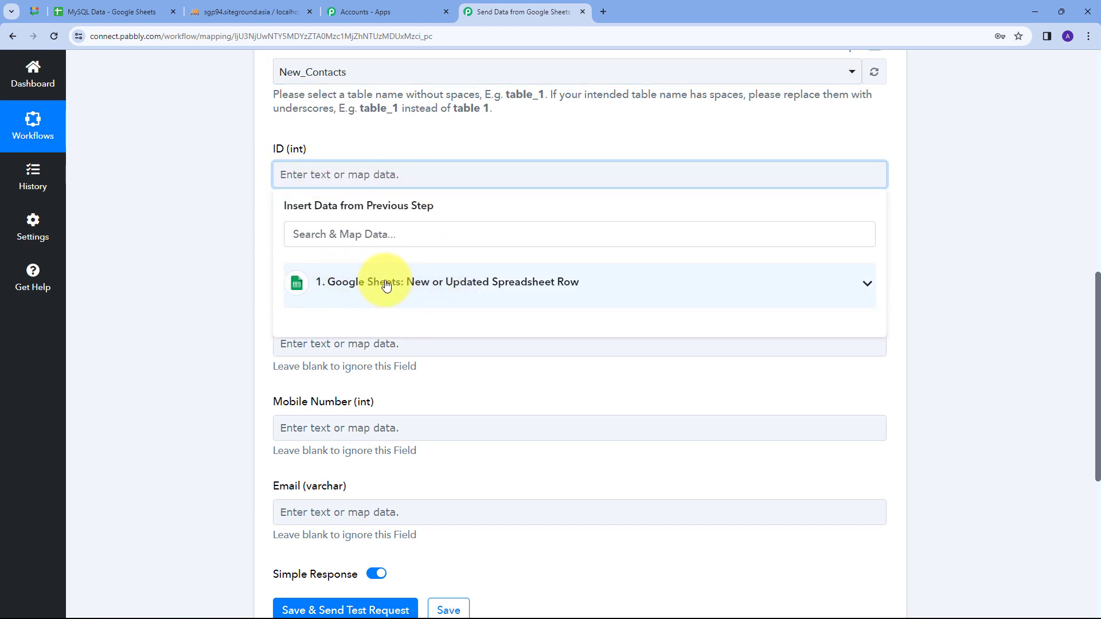
click(392, 285)
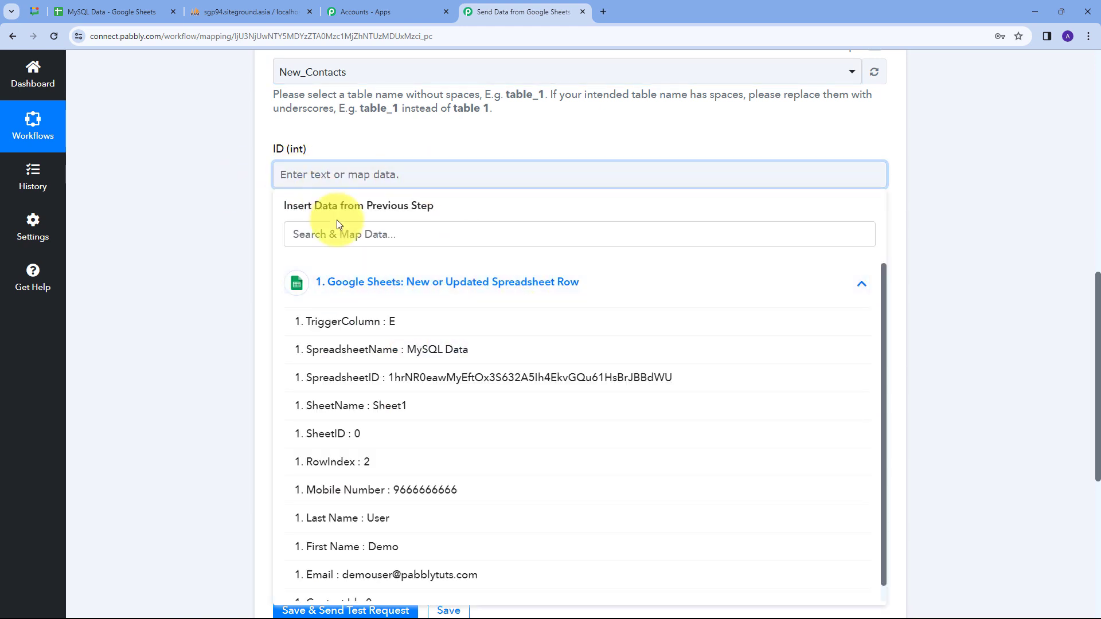
scroll(401, 386, down, 1)
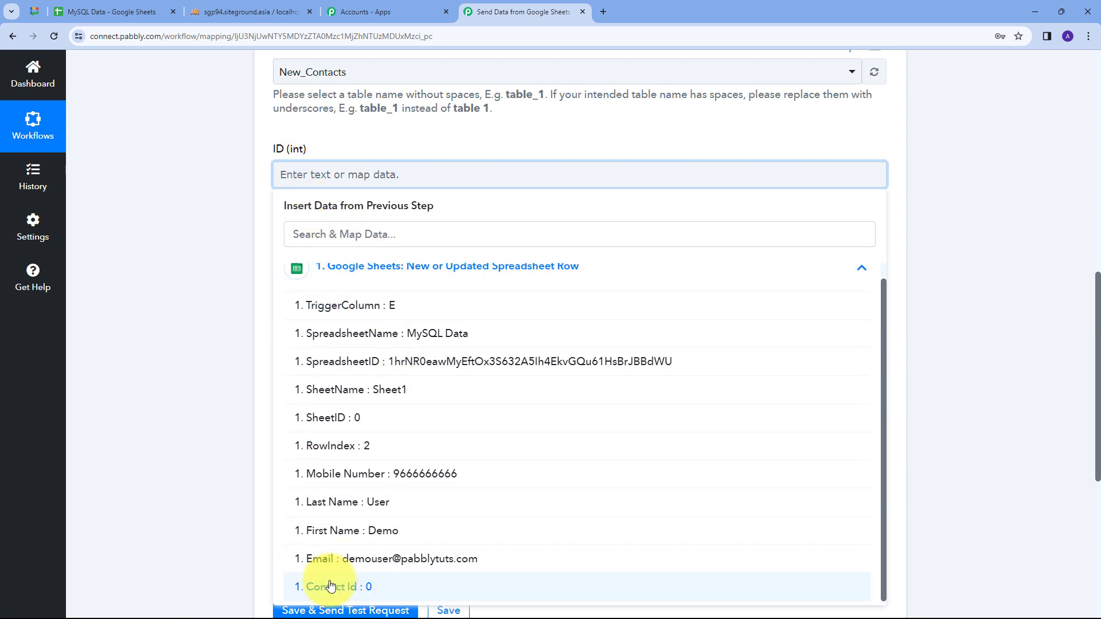
click(361, 586)
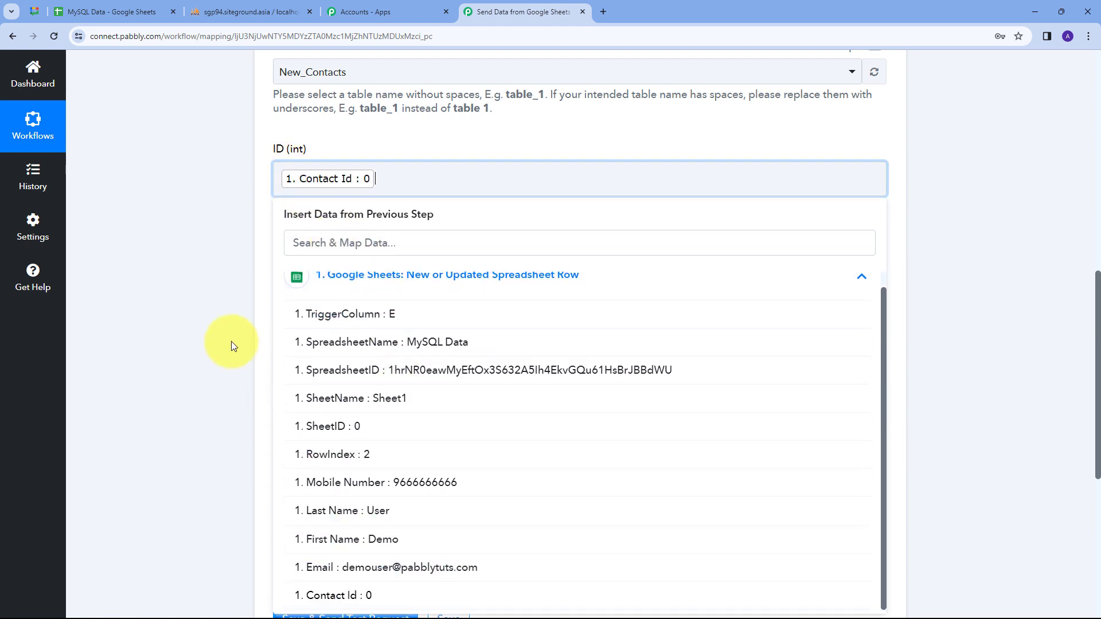
click(218, 307)
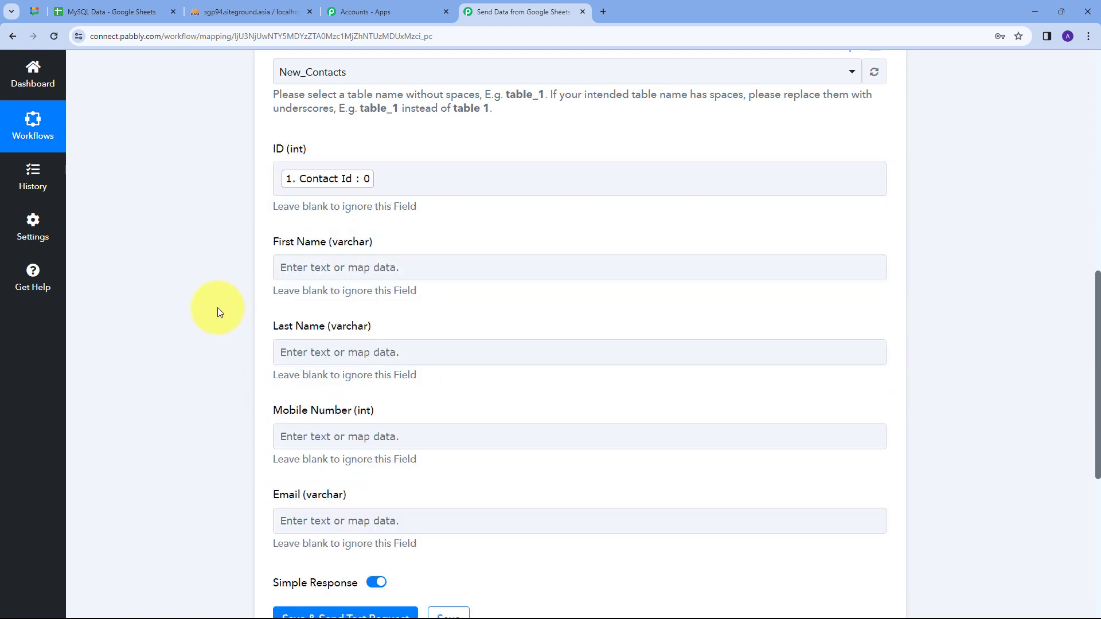
click(296, 266)
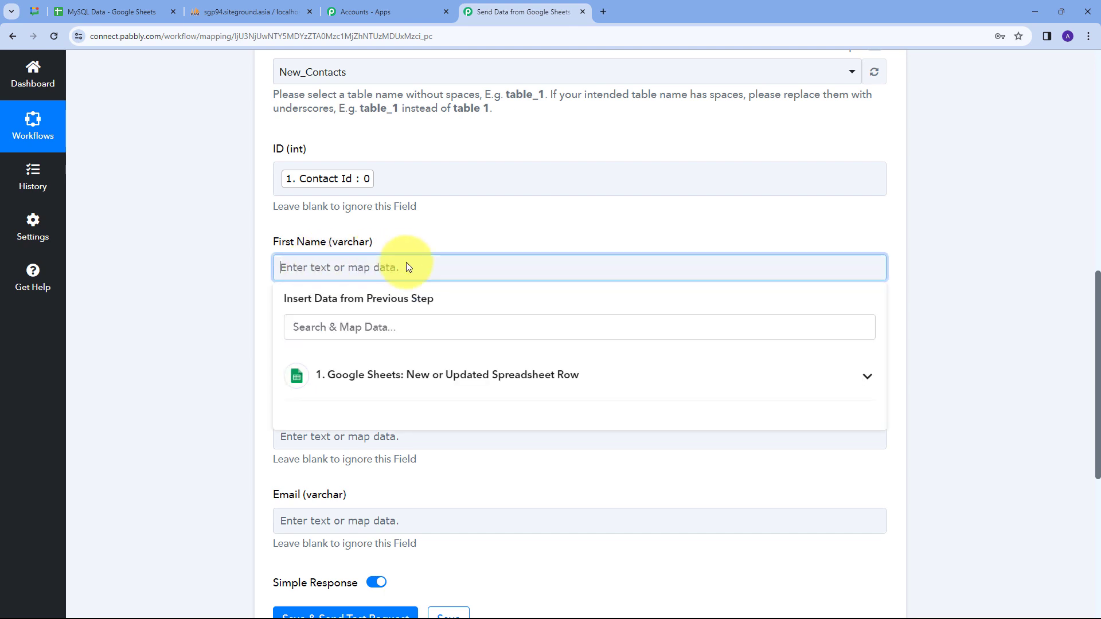
click(442, 374)
scroll(423, 380, down, 3)
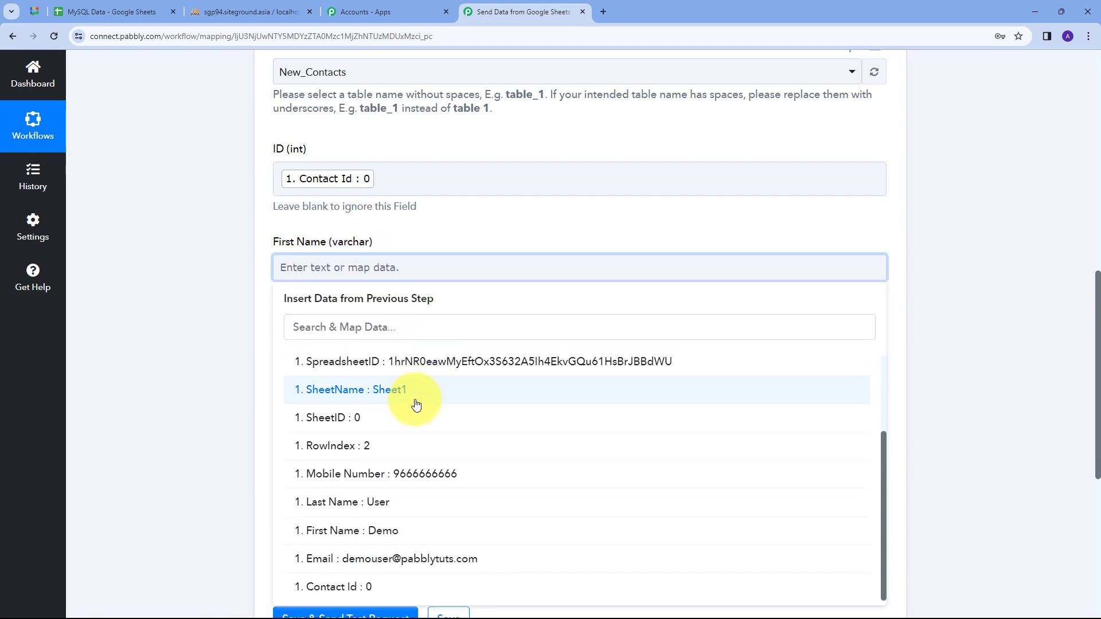
click(380, 536)
click(211, 359)
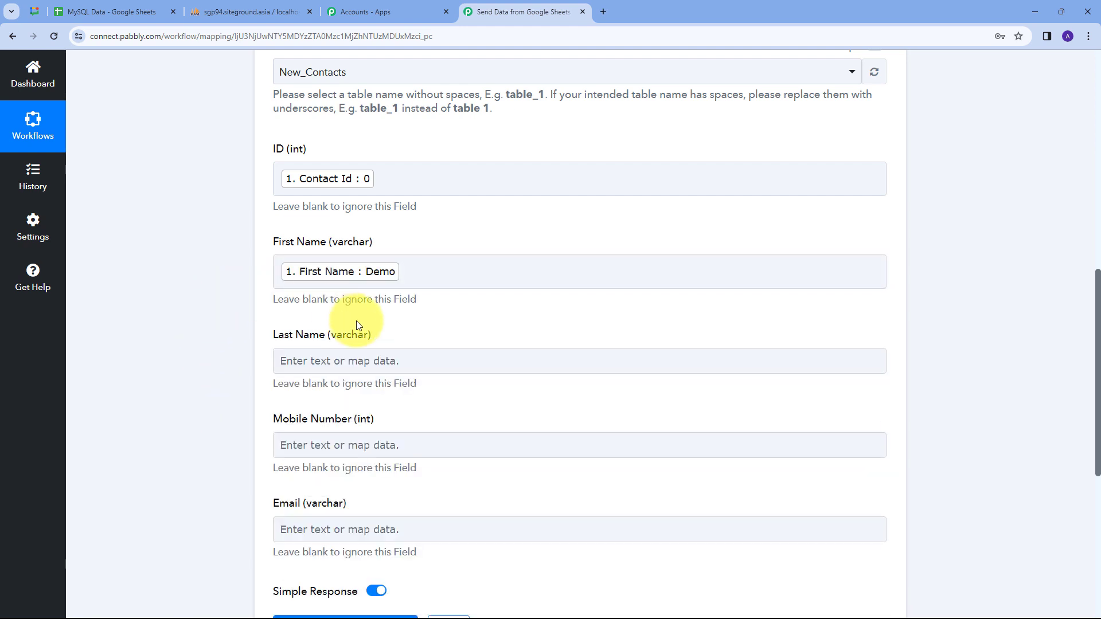
Map the sheet's Last Name and Mobile Number into their matching insert fields.
scroll(322, 304, down, 1)
click(323, 304)
click(356, 410)
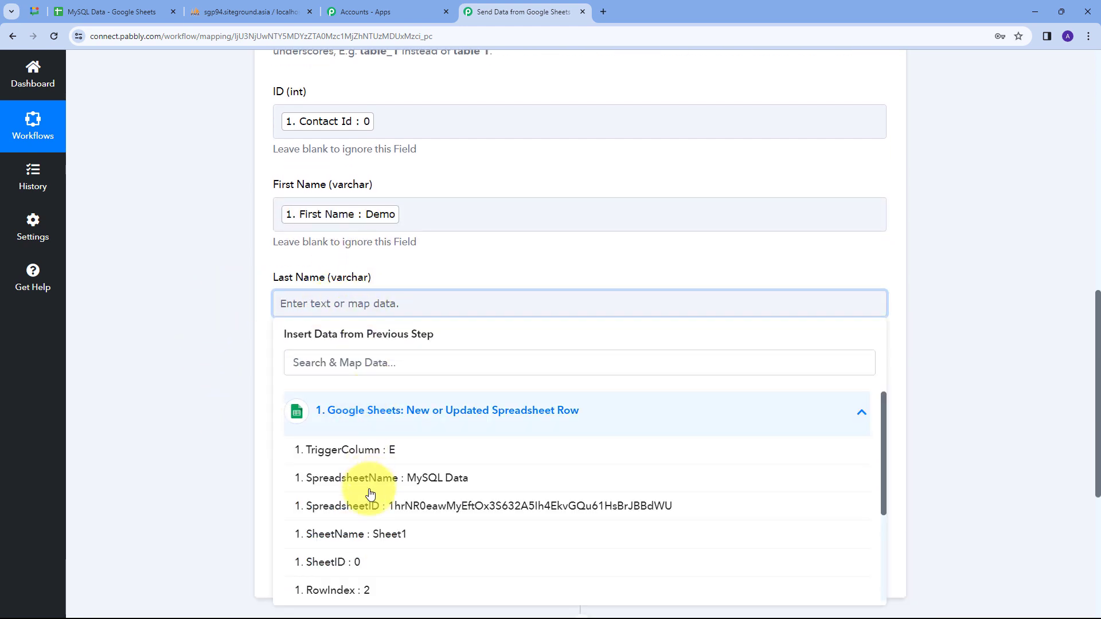
scroll(392, 474, down, 2)
scroll(406, 423, down, 2)
click(396, 527)
click(445, 396)
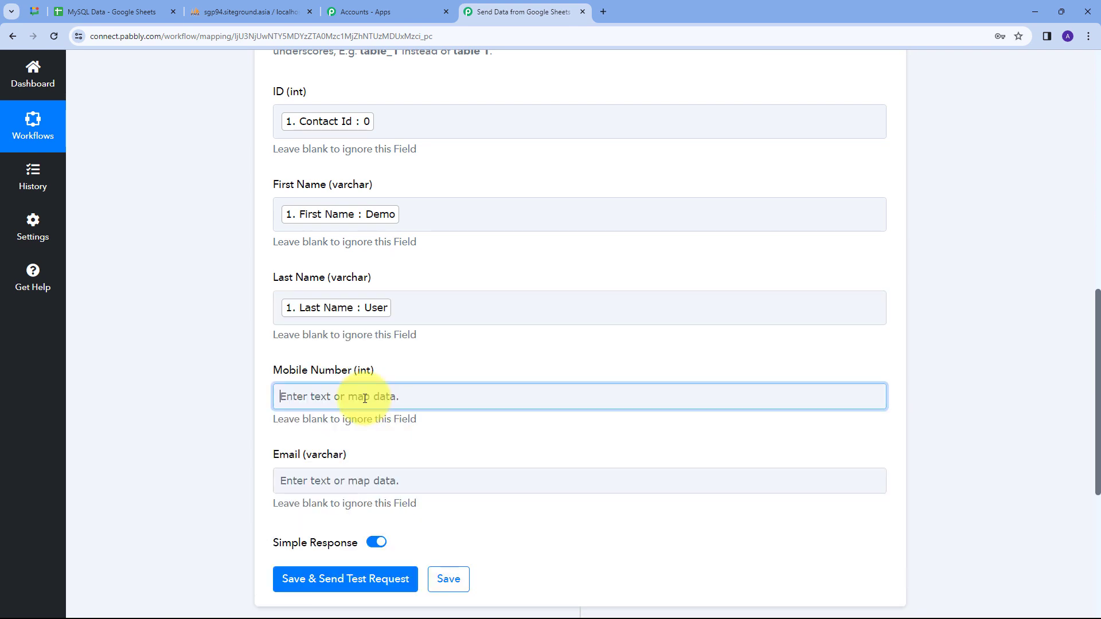
click(388, 502)
scroll(424, 493, down, 3)
click(382, 544)
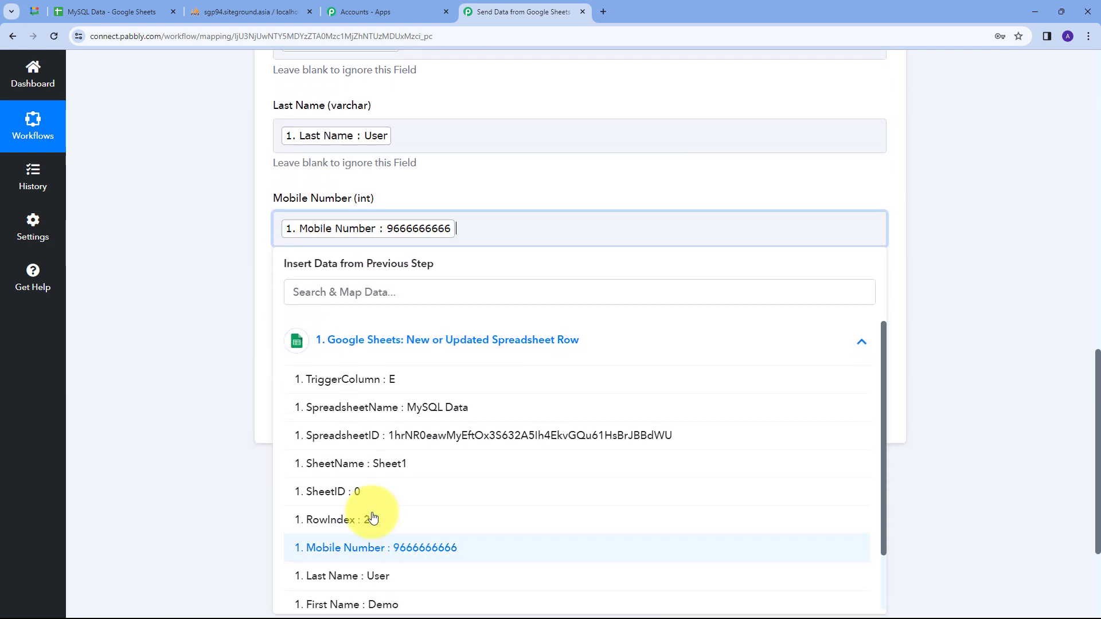
click(223, 362)
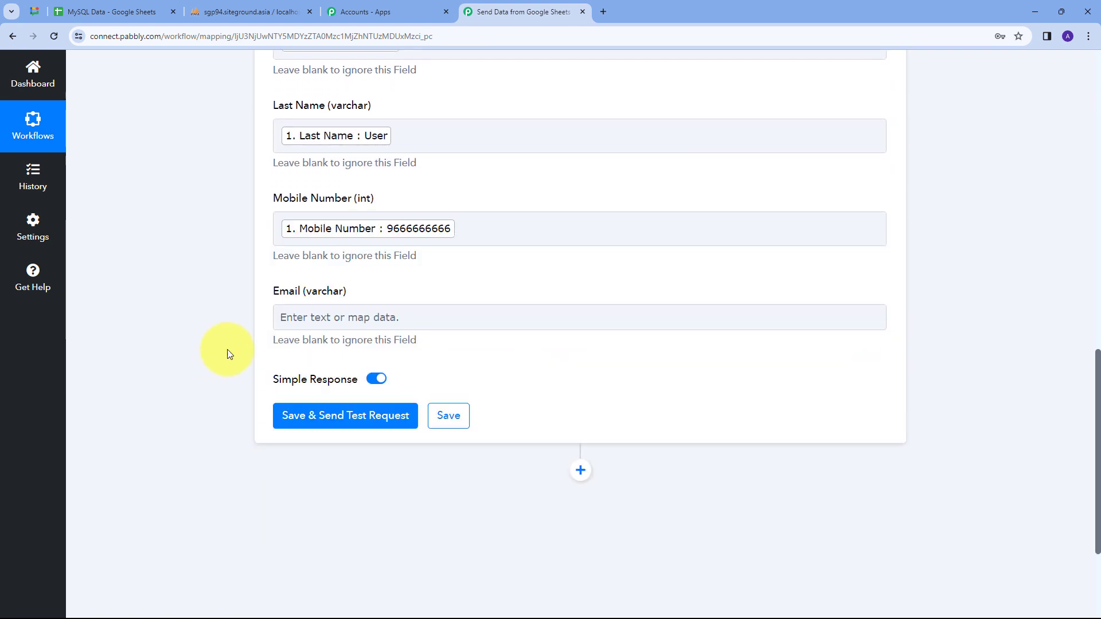
Map Email into the Email field, then save and send a test insert.
click(357, 321)
click(399, 427)
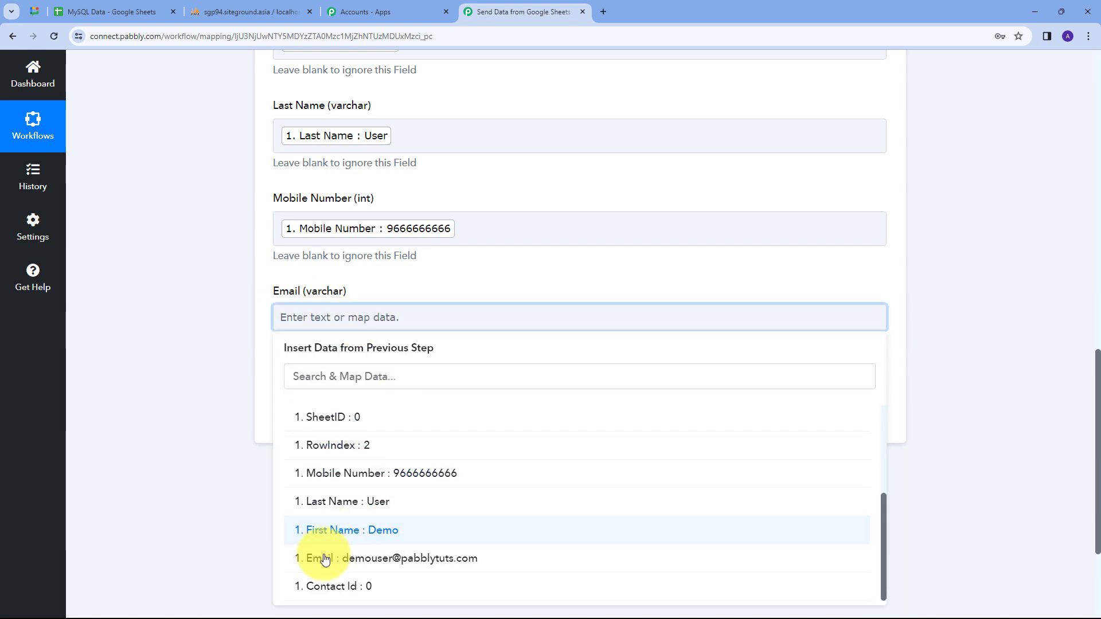
click(325, 559)
click(126, 311)
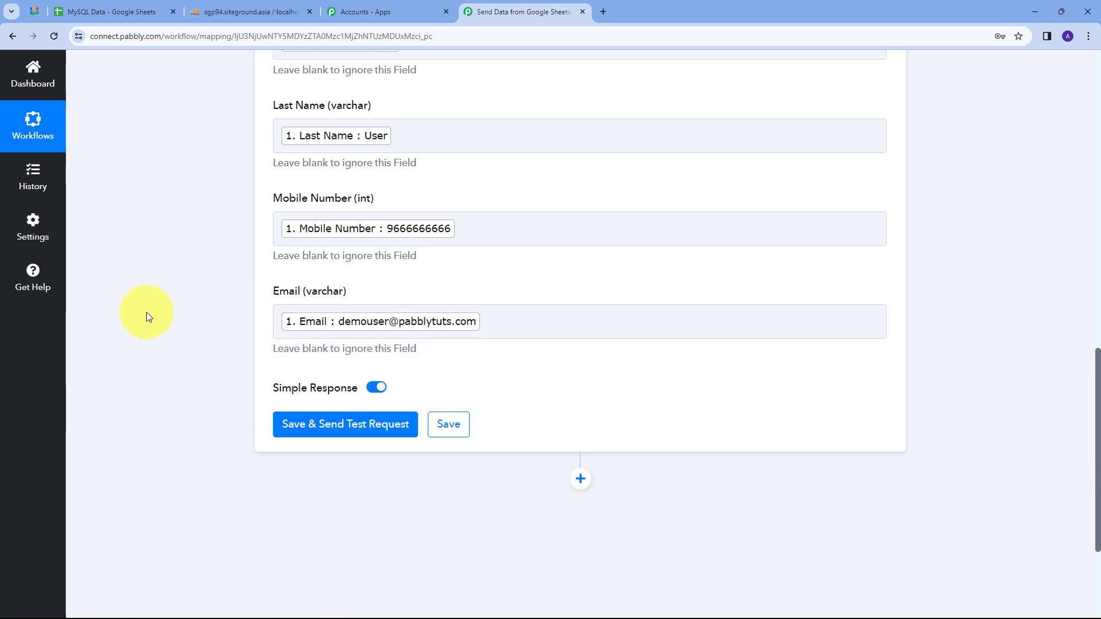
scroll(216, 273, up, 3)
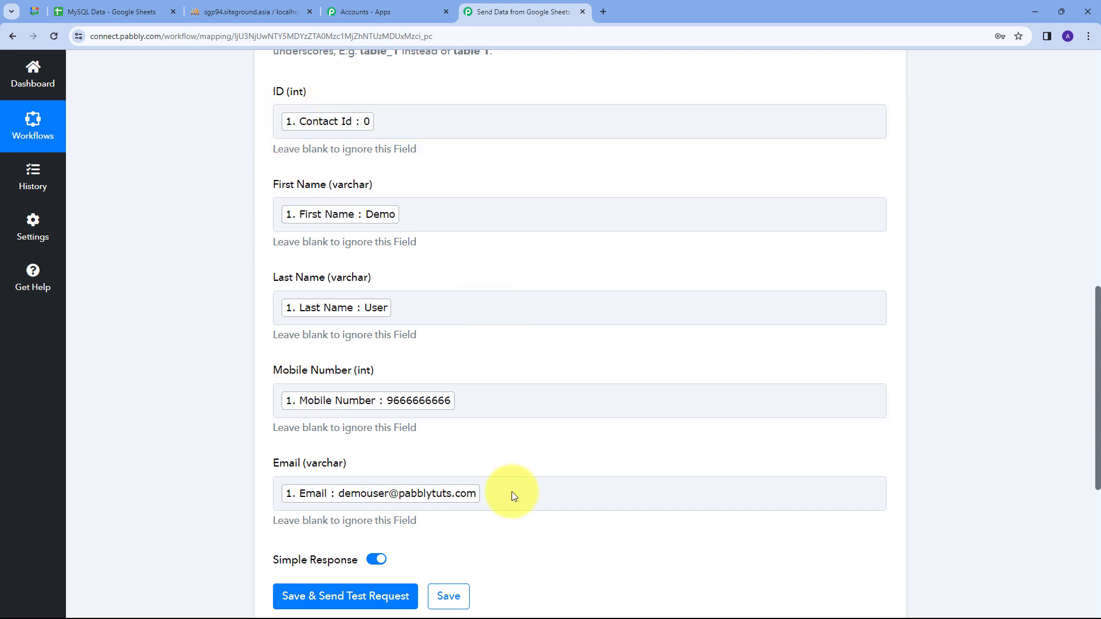
scroll(418, 455, down, 1)
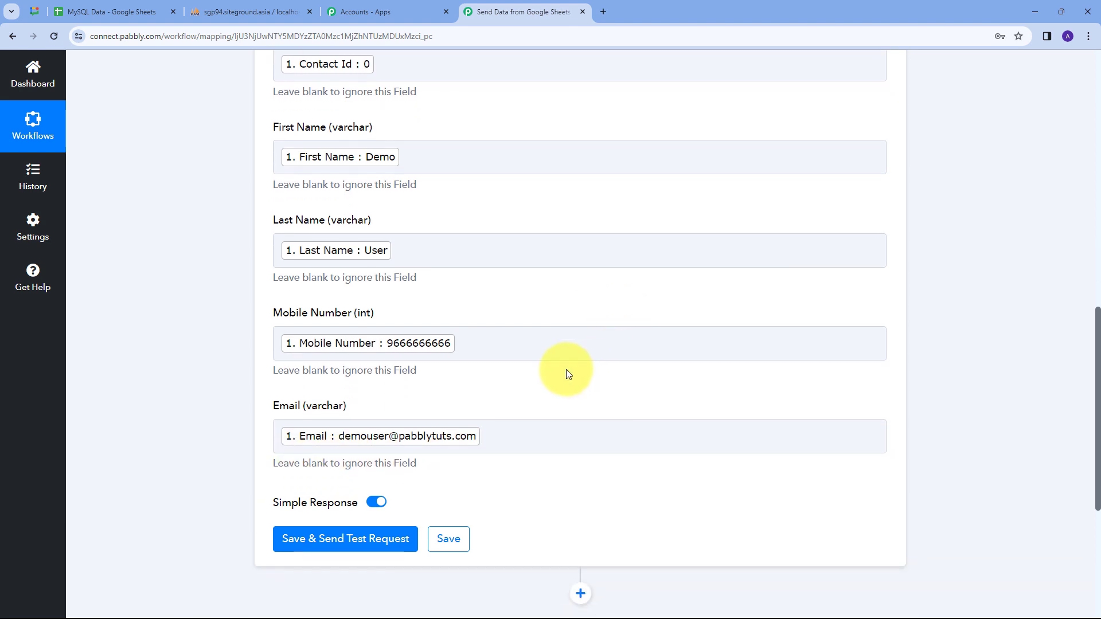
click(320, 540)
Scroll down to the test response and highlight the returned success status.
scroll(774, 447, down, 2)
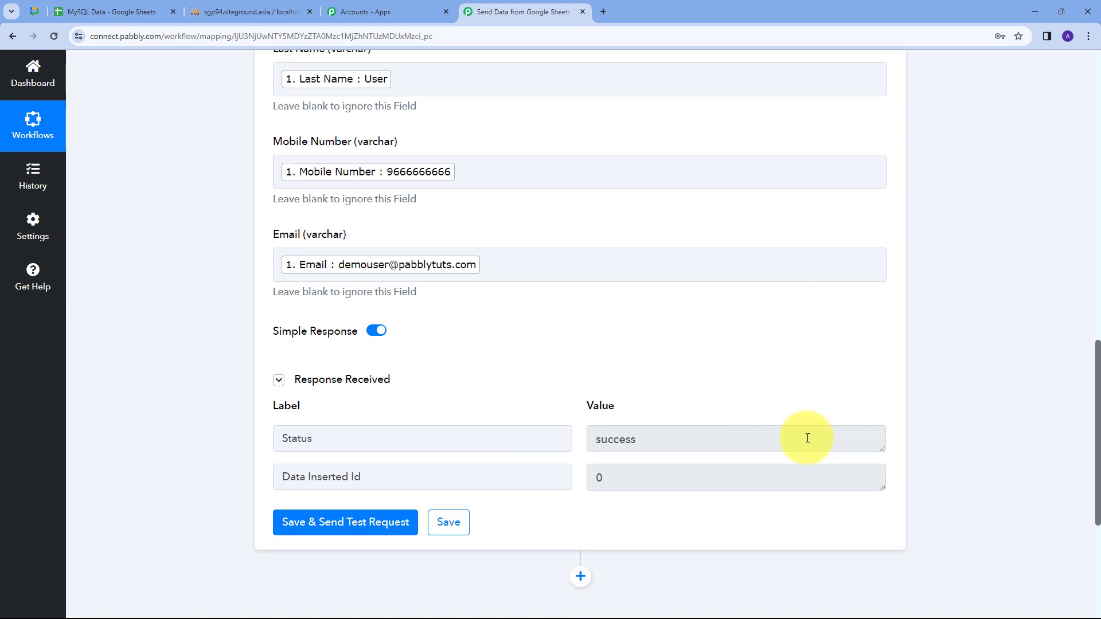
drag(654, 436, 596, 437)
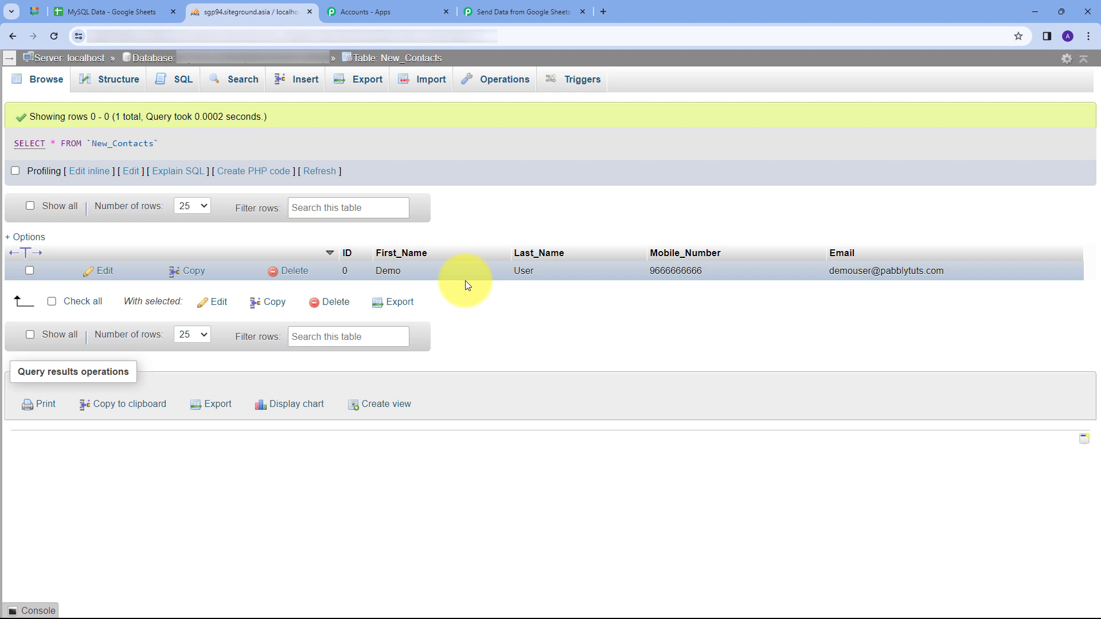
click(97, 15)
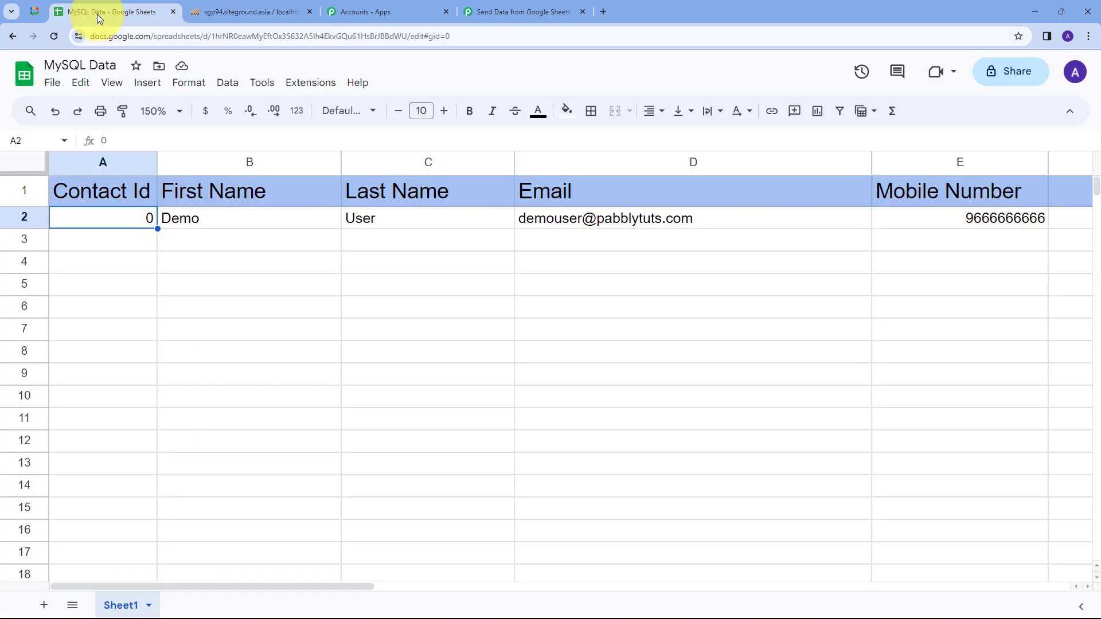
Fill row 3 with Contact Id 1, New User, the contact's e-mail and mobile number.
click(107, 245)
text(1)
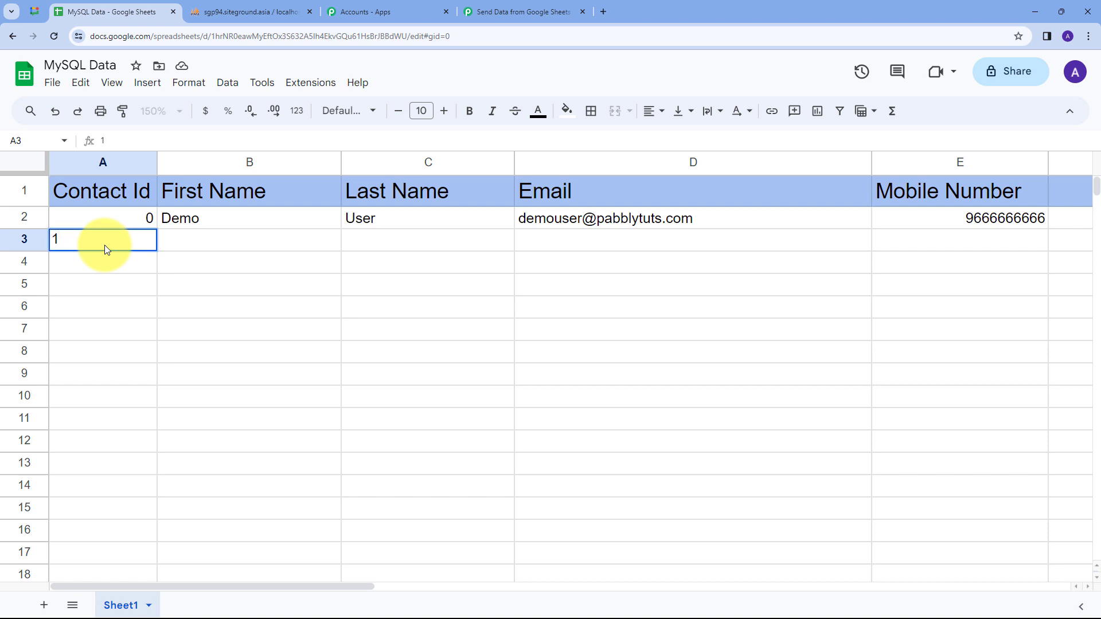
key(Tab)
text(New)
key(Tab)
text(User)
key(Tab)
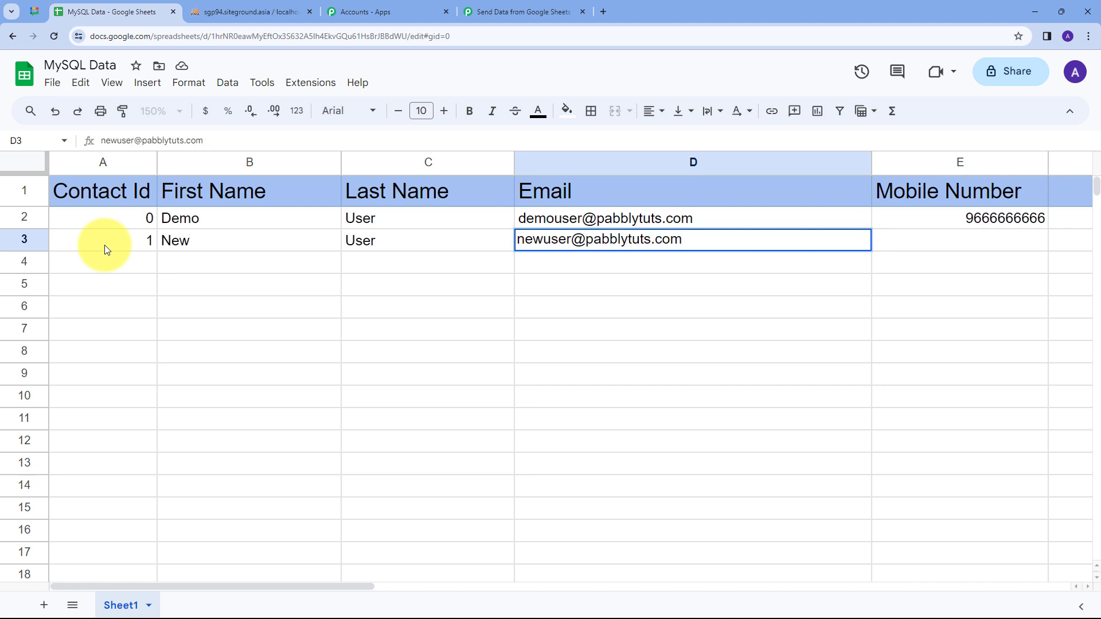
key(Tab)
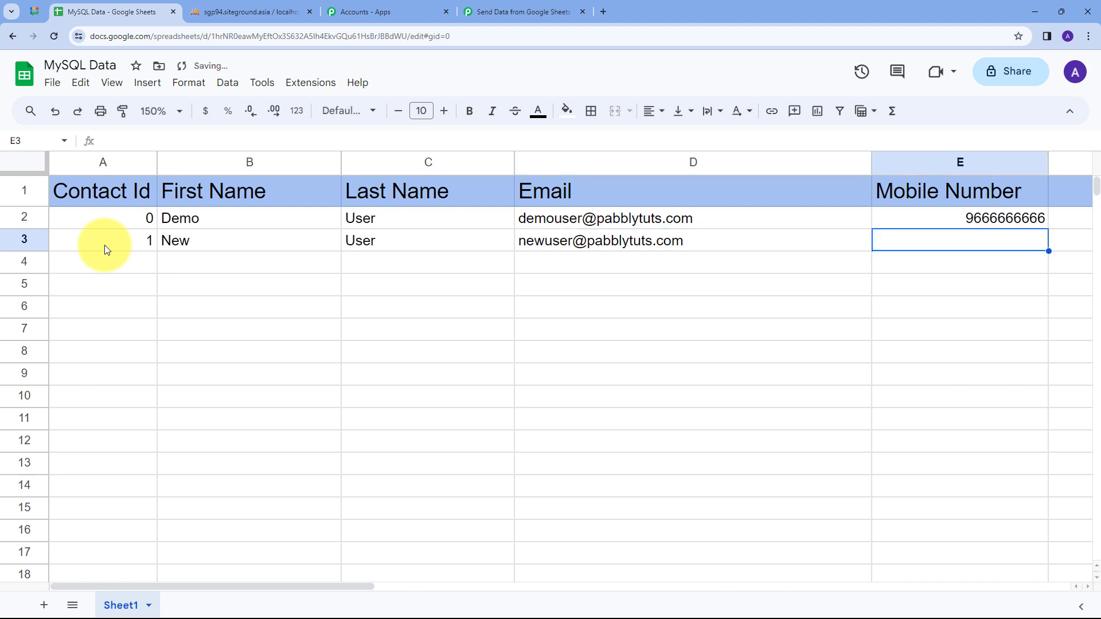
text(9090909090)
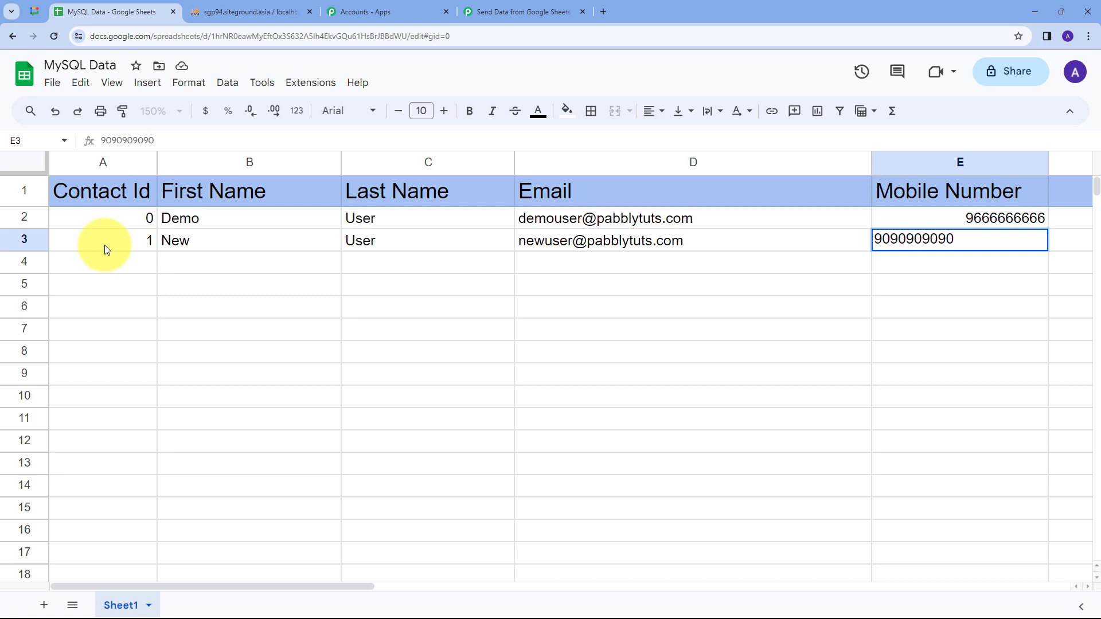
key(Return)
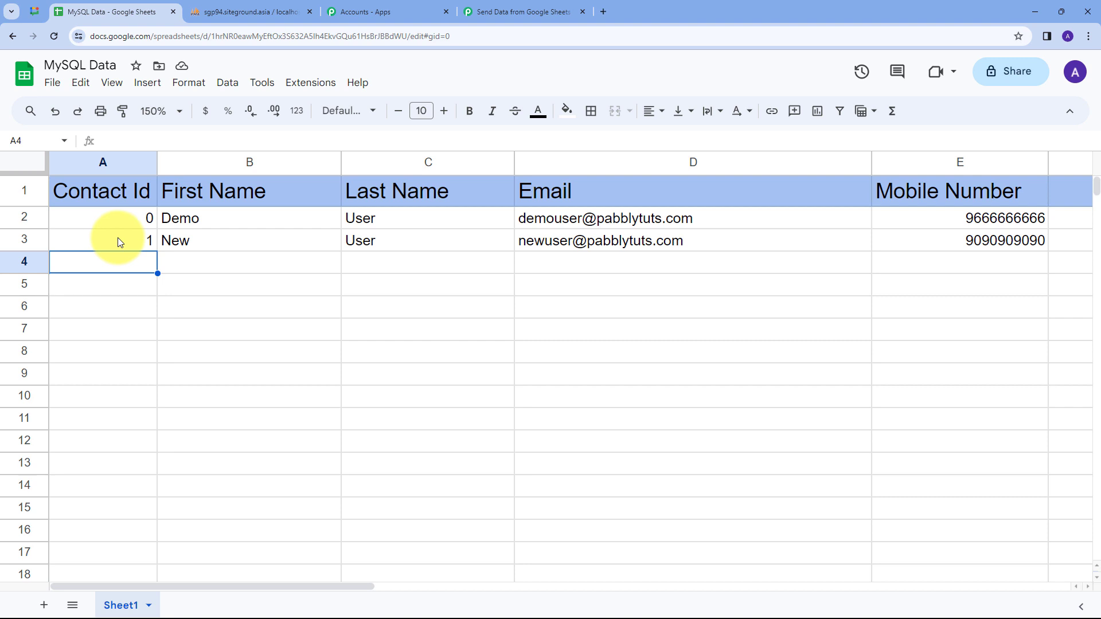
click(269, 12)
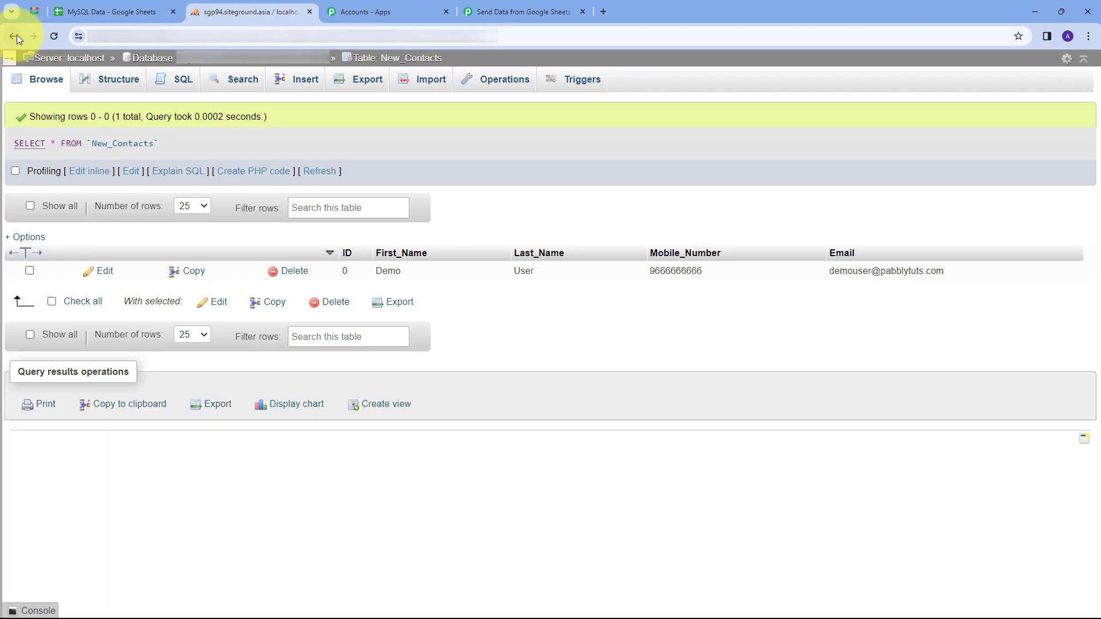
Reload New_Contacts to confirm the ID 1 New User row, then return to the Pabbly workflow.
click(53, 37)
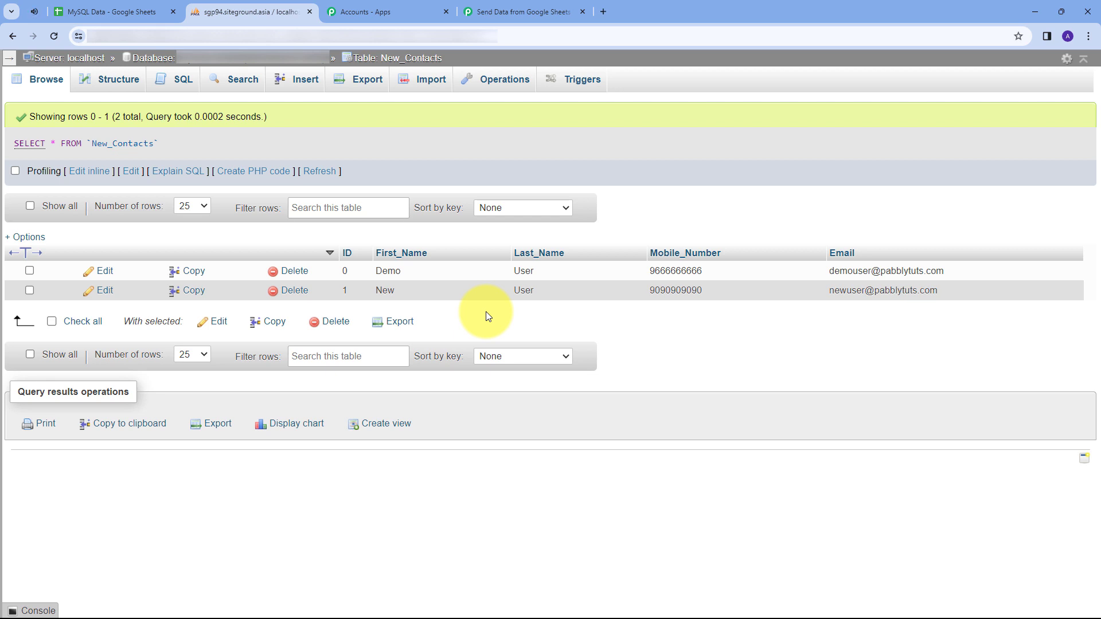
click(531, 7)
scroll(581, 179, up, 4)
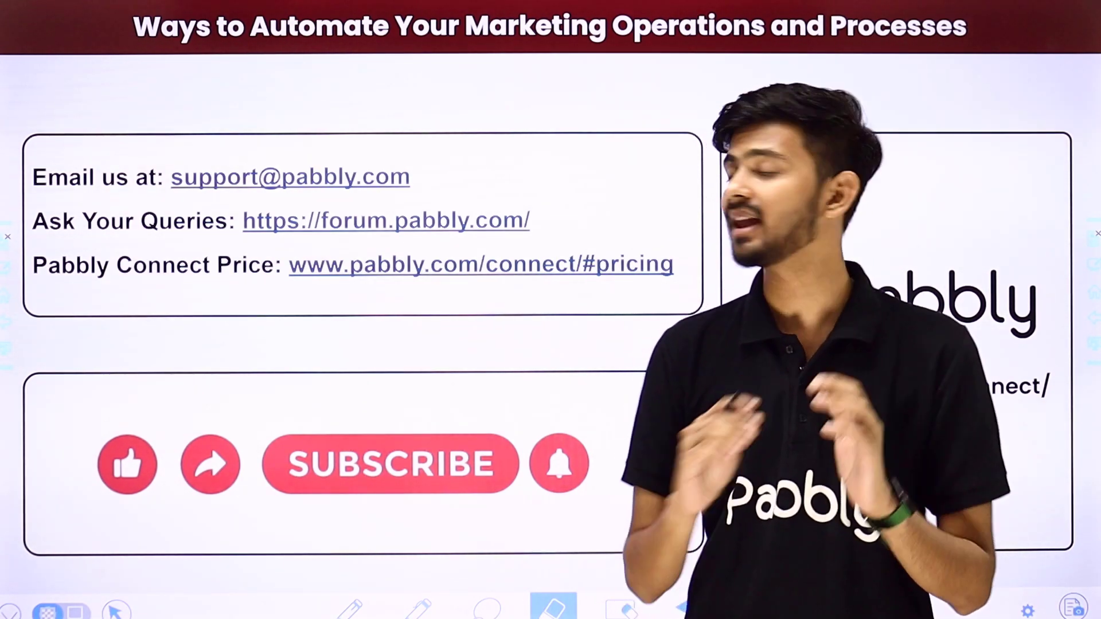
drag(443, 179, 528, 114)
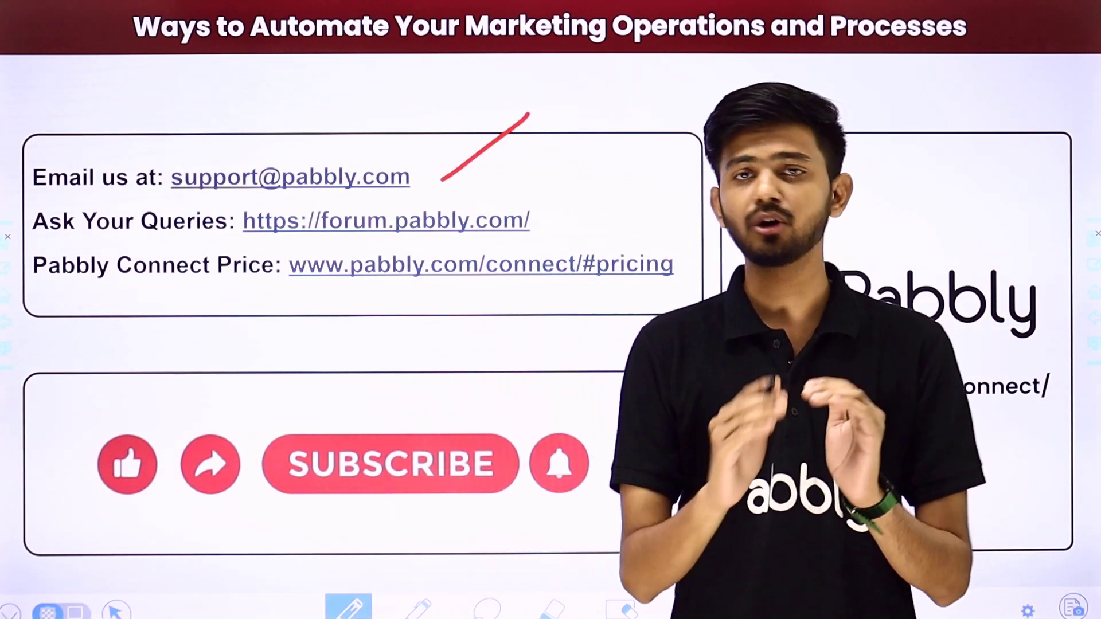
click(547, 223)
drag(547, 222, 621, 167)
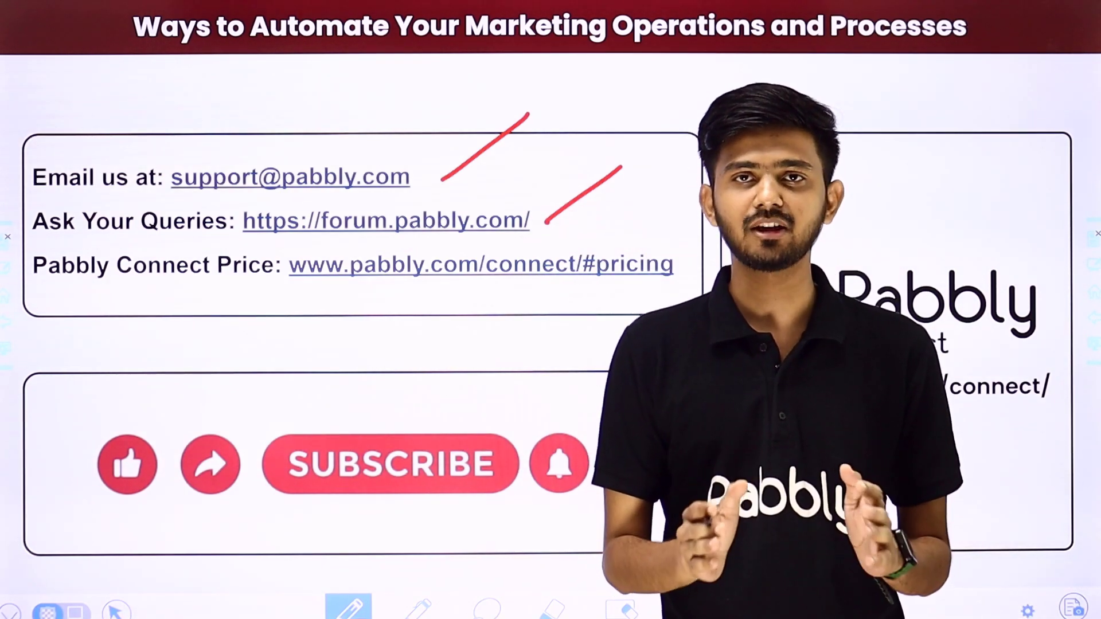
drag(664, 289, 748, 229)
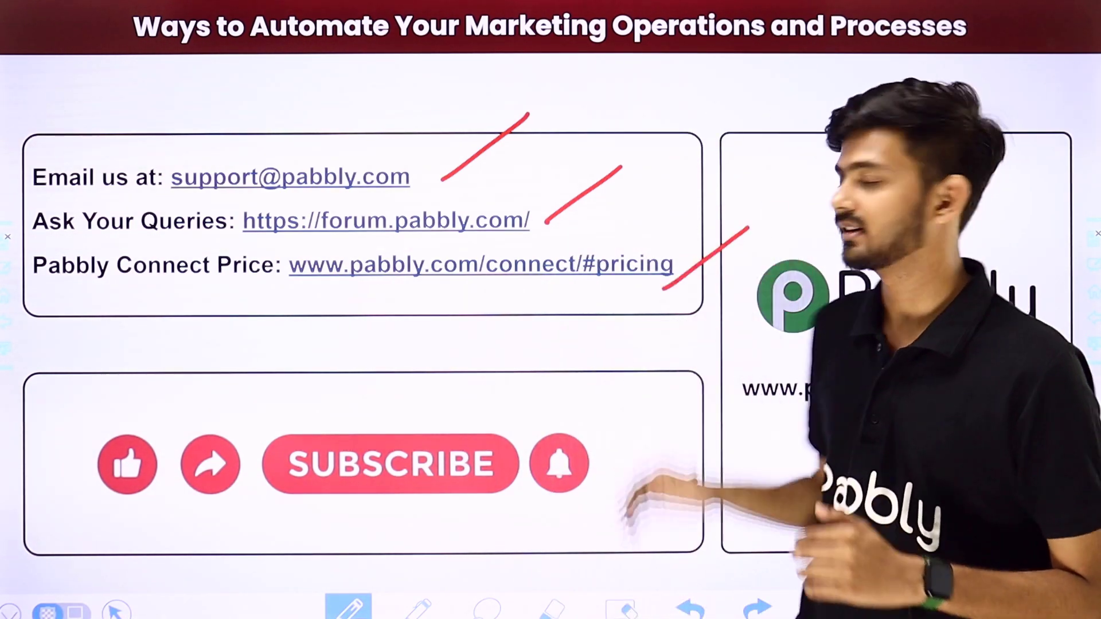